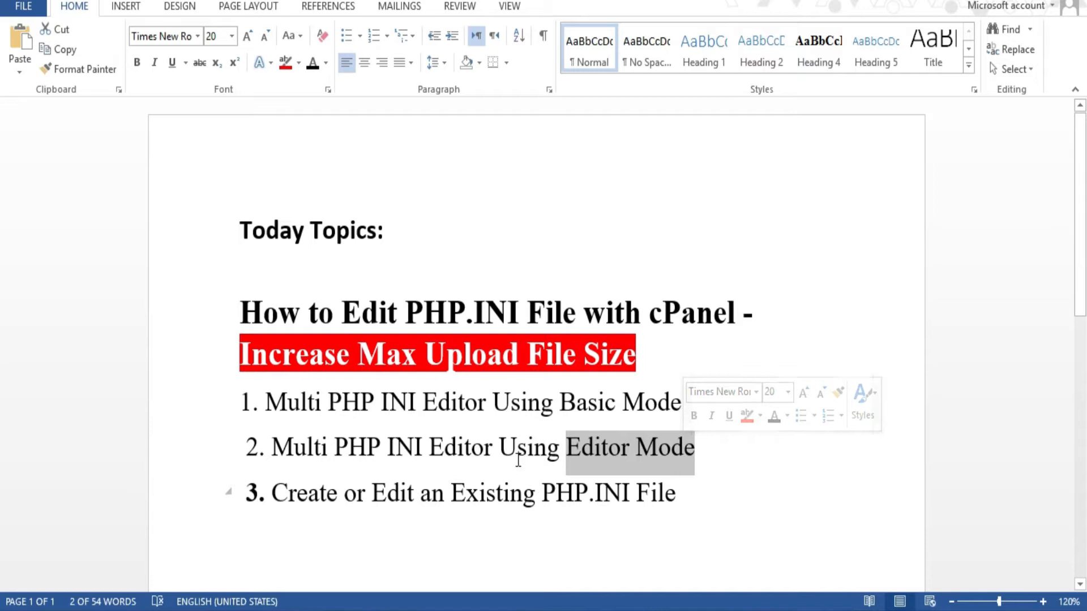
pyautogui.moveTo(270, 496); pyautogui.dragTo(668, 494)
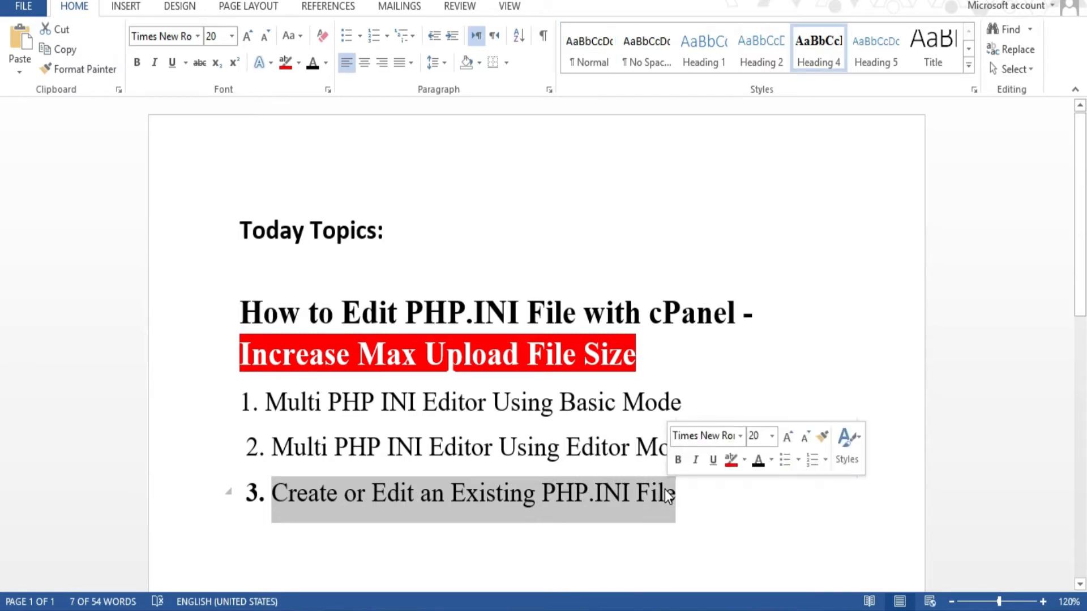
pyautogui.click(691, 506)
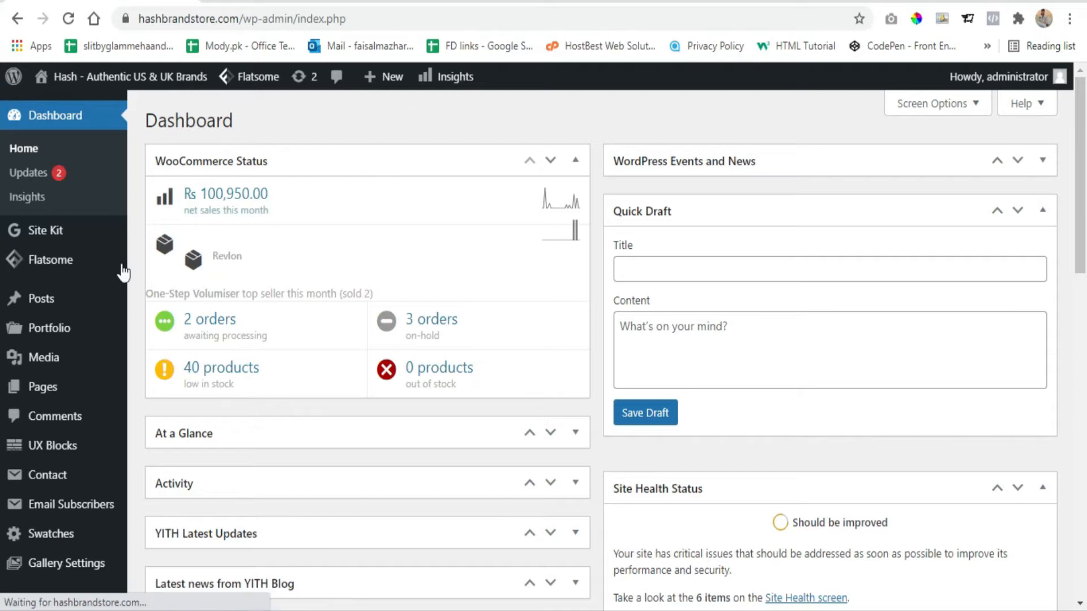
# Open the WordPress page for adding new media and check the maximum upload file size.
pyautogui.moveTo(68, 363)
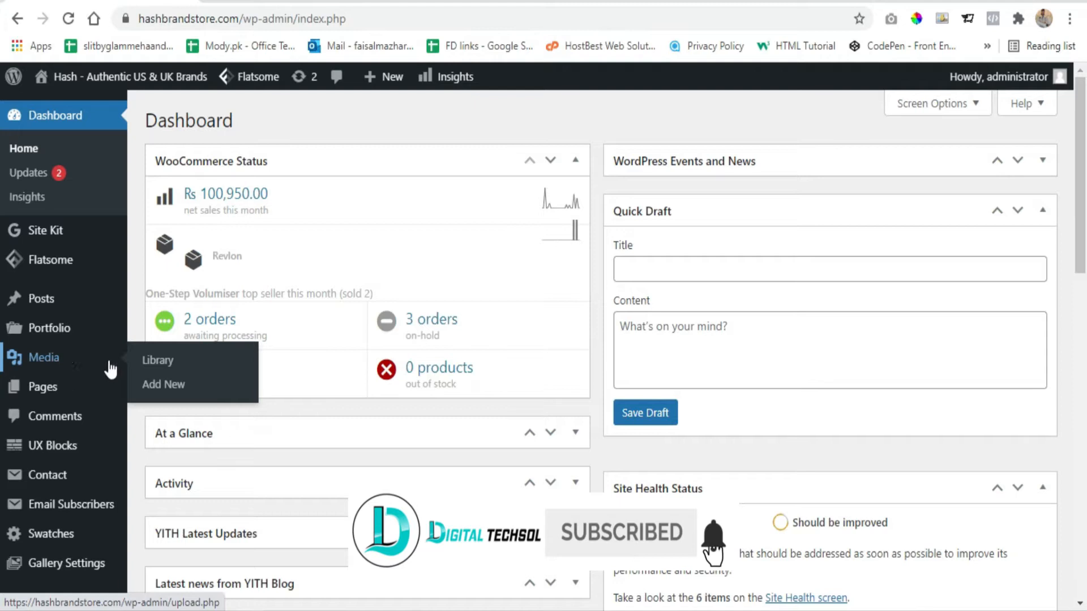
pyautogui.click(177, 386)
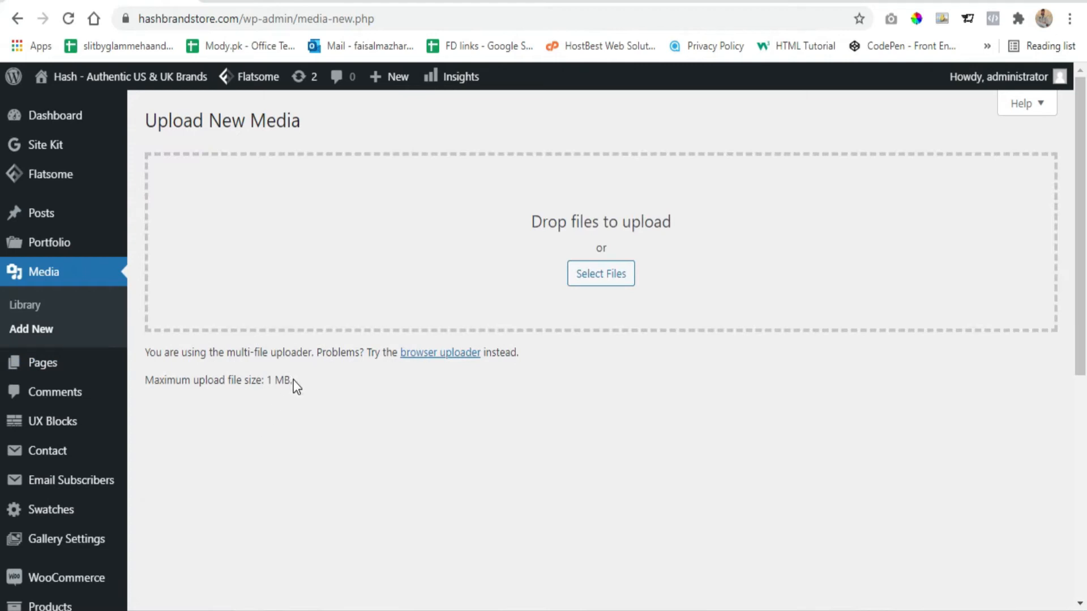
pyautogui.moveTo(293, 379); pyautogui.dragTo(273, 381)
pyautogui.click(297, 383)
# Switch to cPanel, log in with the saved credentials, search the functions for "php" and open the MultiPHP INI Editor.
pyautogui.click(238, 5)
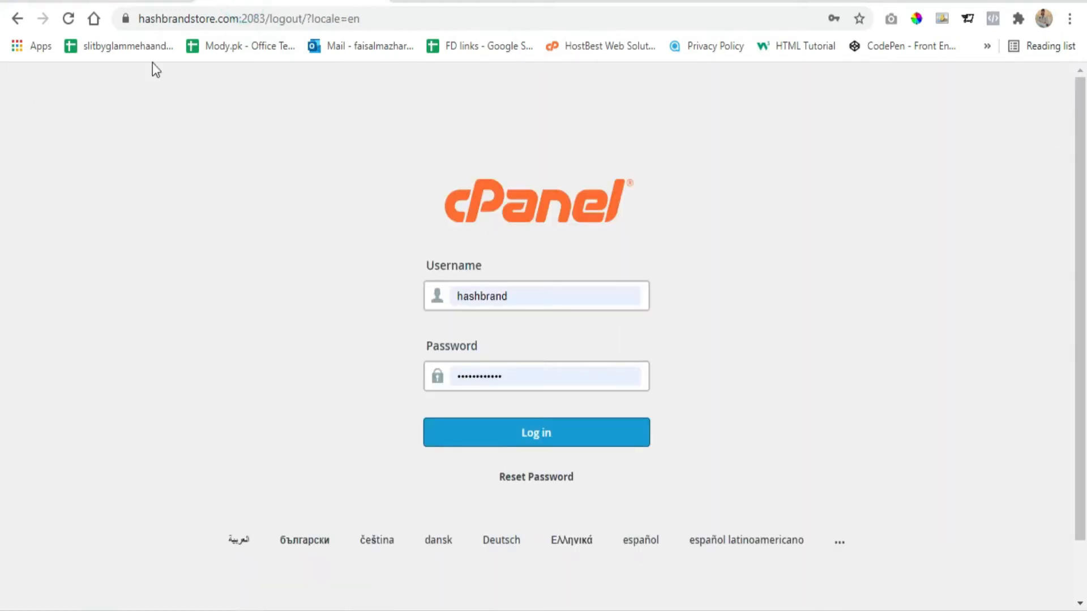
pyautogui.click(541, 440)
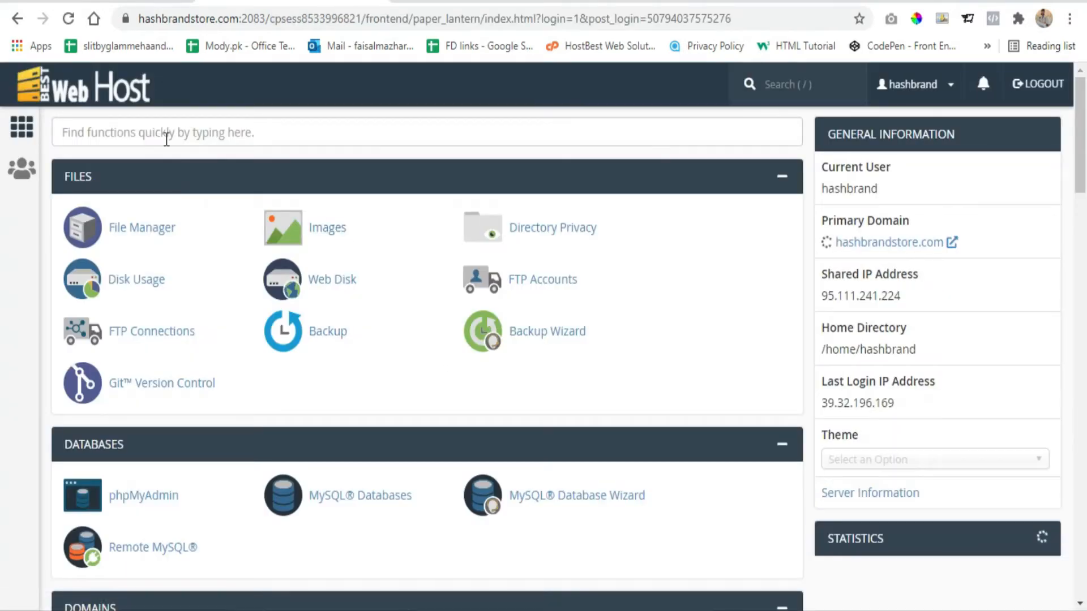
pyautogui.click(183, 138)
pyautogui.write('php')
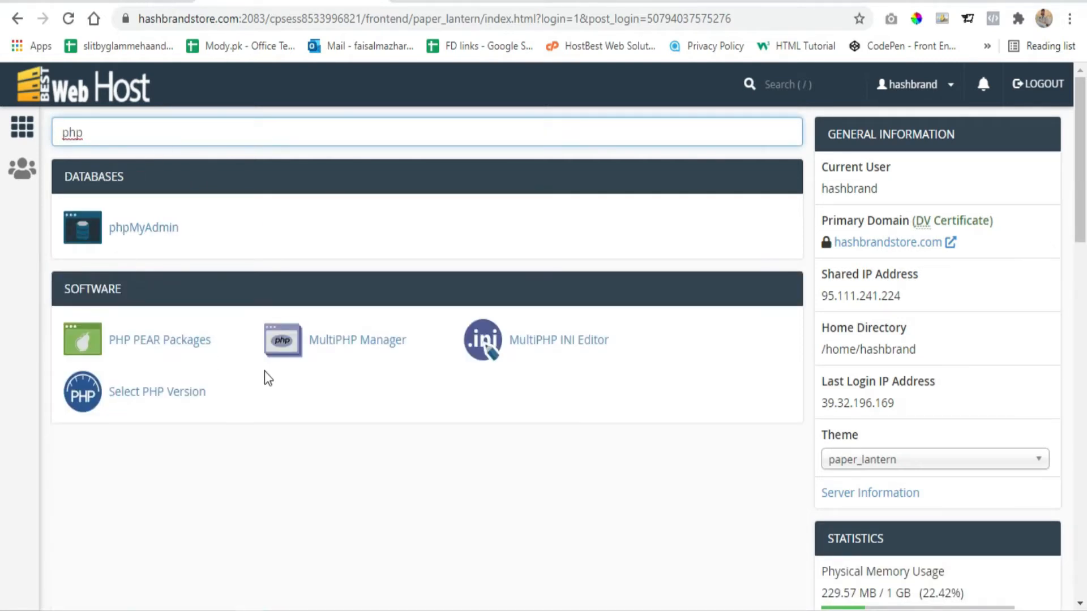
pyautogui.click(568, 355)
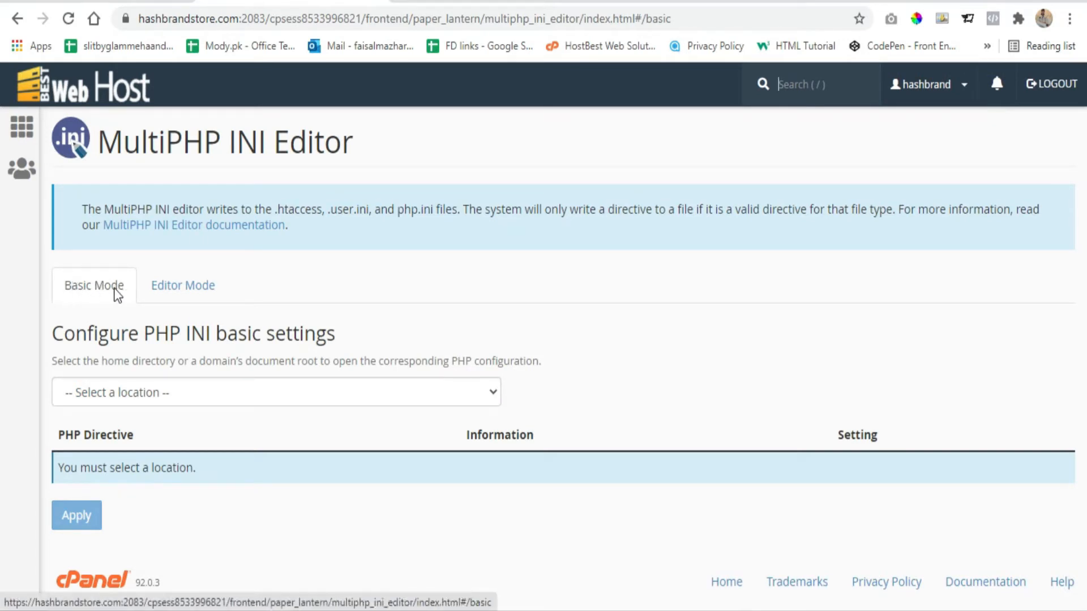
pyautogui.press('/')
pyautogui.hotkey('alt', 'Tab')
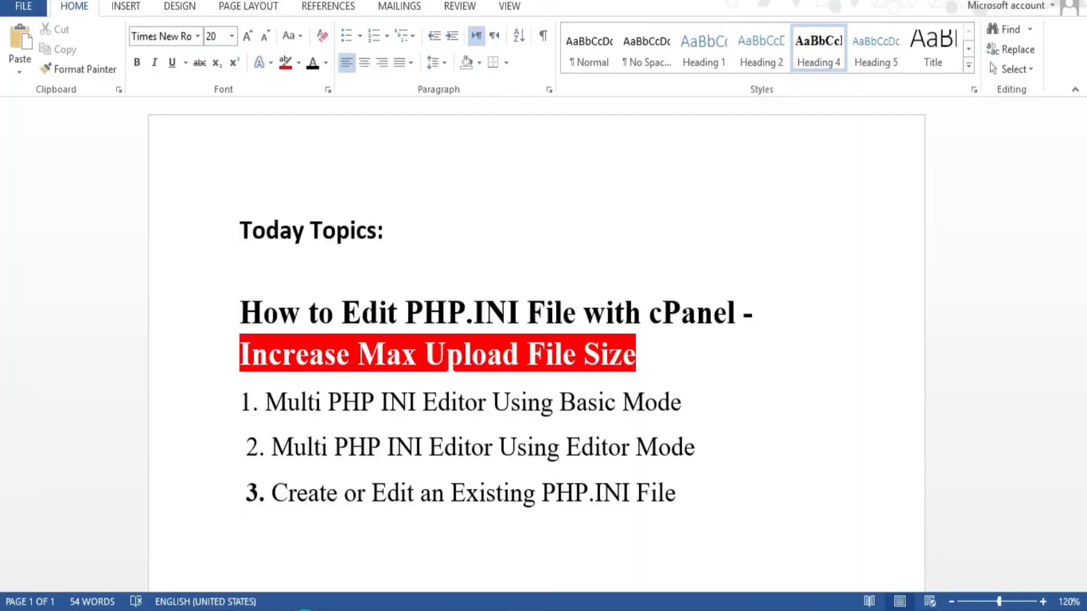
pyautogui.moveTo(564, 403); pyautogui.dragTo(681, 403)
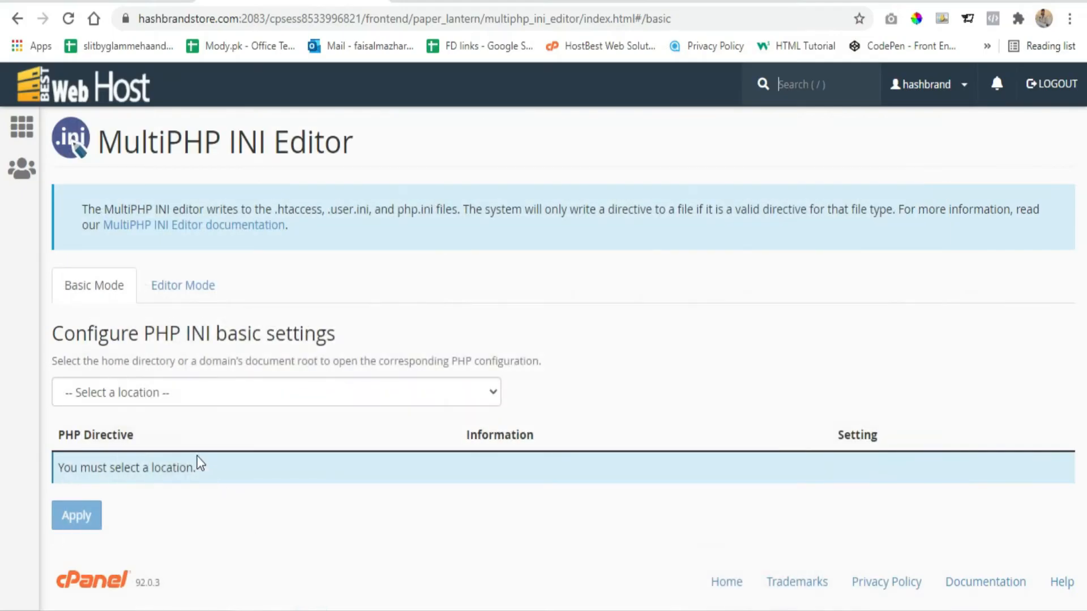
# Load the basic PHP INI settings for the hashbrandstore.com location.
pyautogui.click(140, 392)
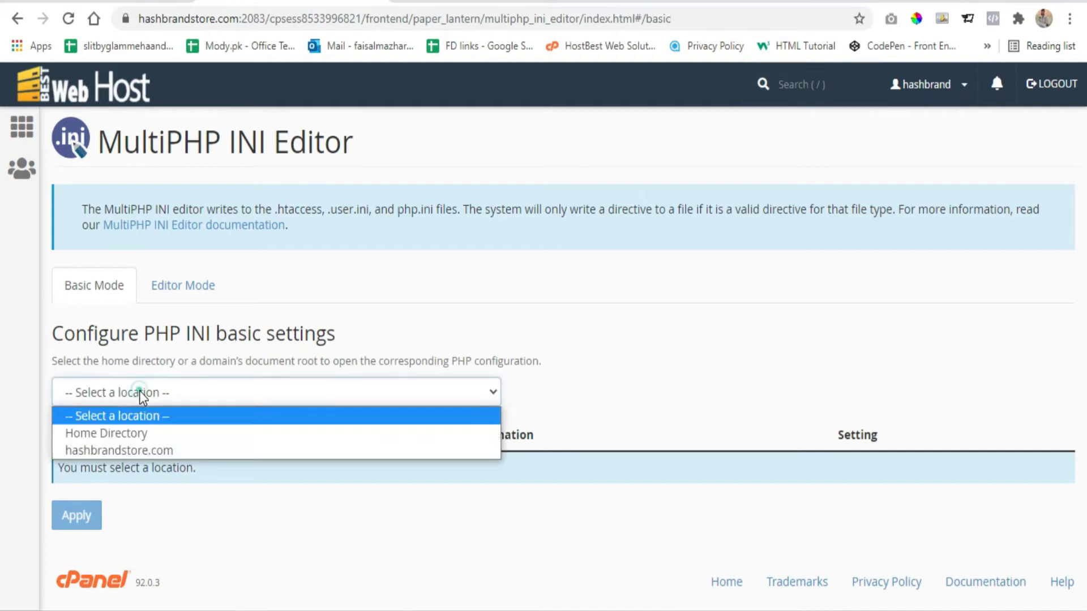
pyautogui.click(134, 449)
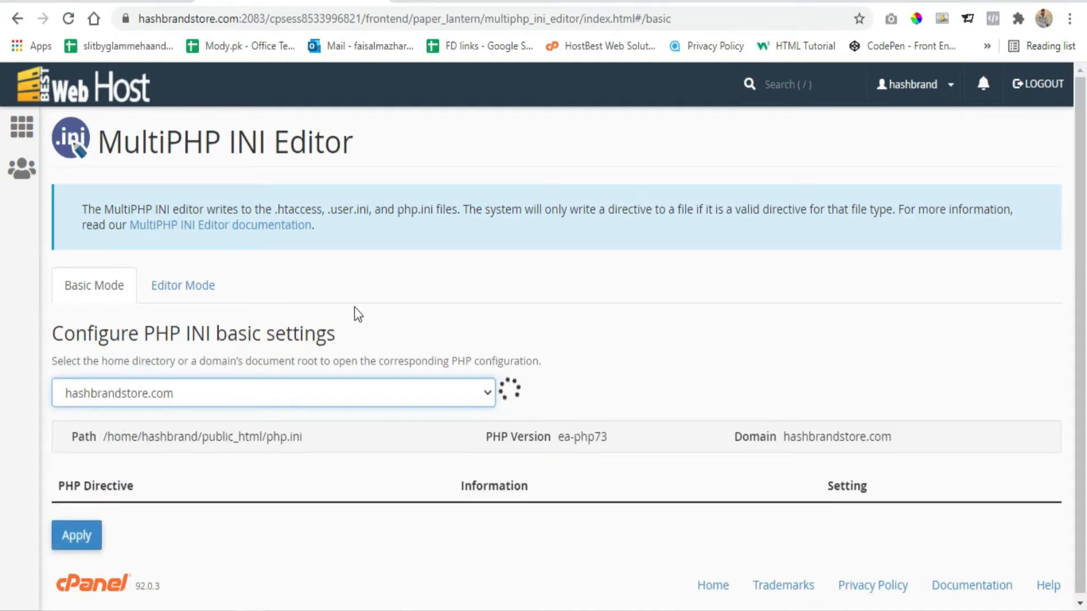
pyautogui.click(155, 394)
pyautogui.click(157, 394)
# Set the upload_max_filesize directive to 32M in Basic Mode and apply the settings.
pyautogui.scroll(-10, 312, 334)
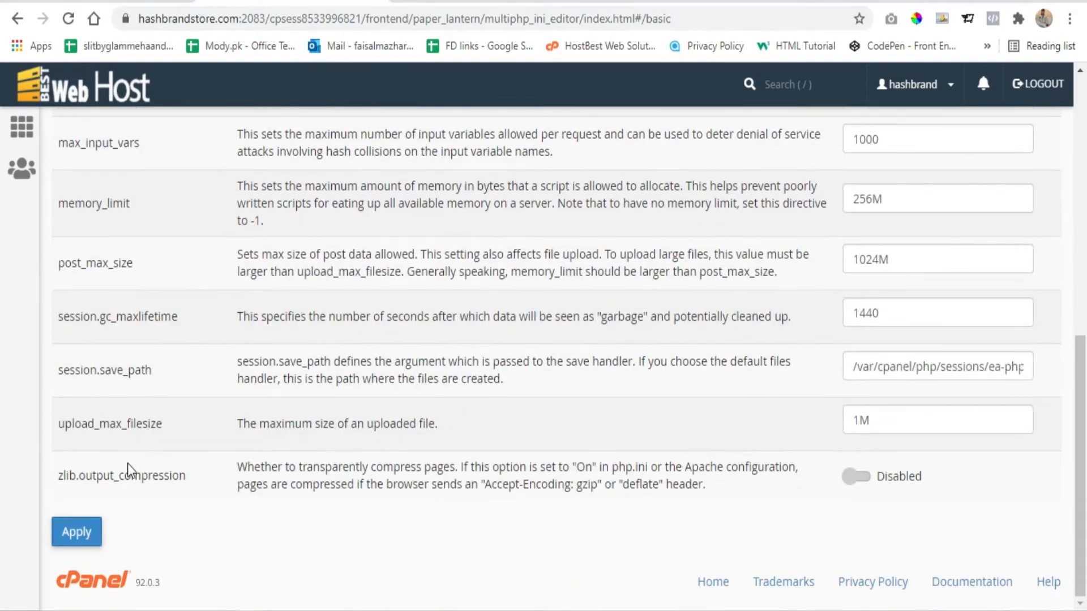
pyautogui.moveTo(60, 424); pyautogui.dragTo(168, 439)
pyautogui.moveTo(912, 419); pyautogui.dragTo(851, 423)
pyautogui.write('32')
pyautogui.click(473, 522)
pyautogui.click(78, 538)
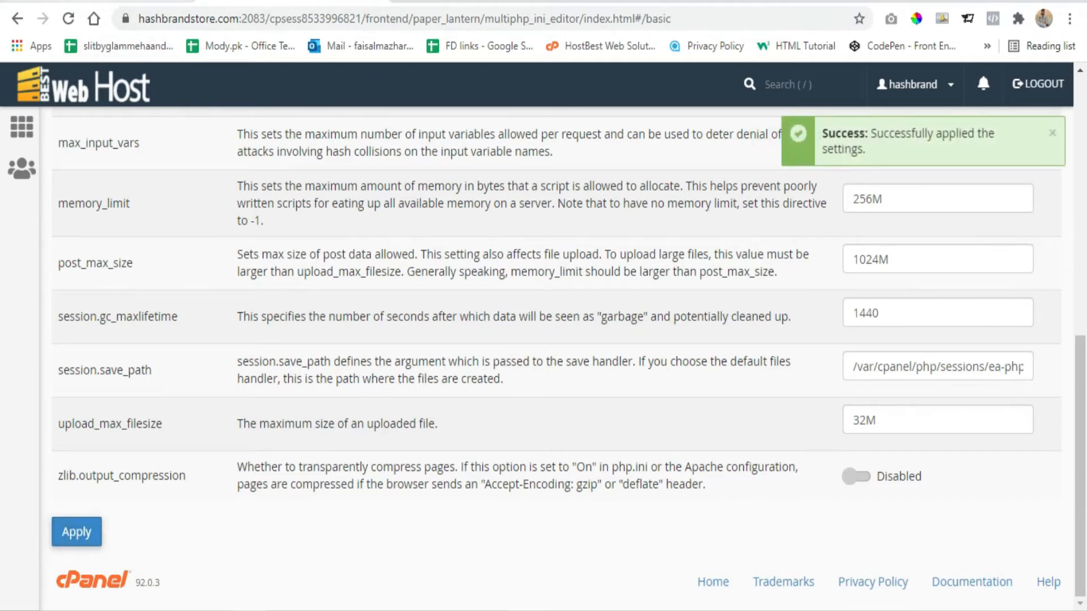
# Return to the WordPress Upload New Media page, reload it and check the maximum upload file size.
pyautogui.click(109, 2)
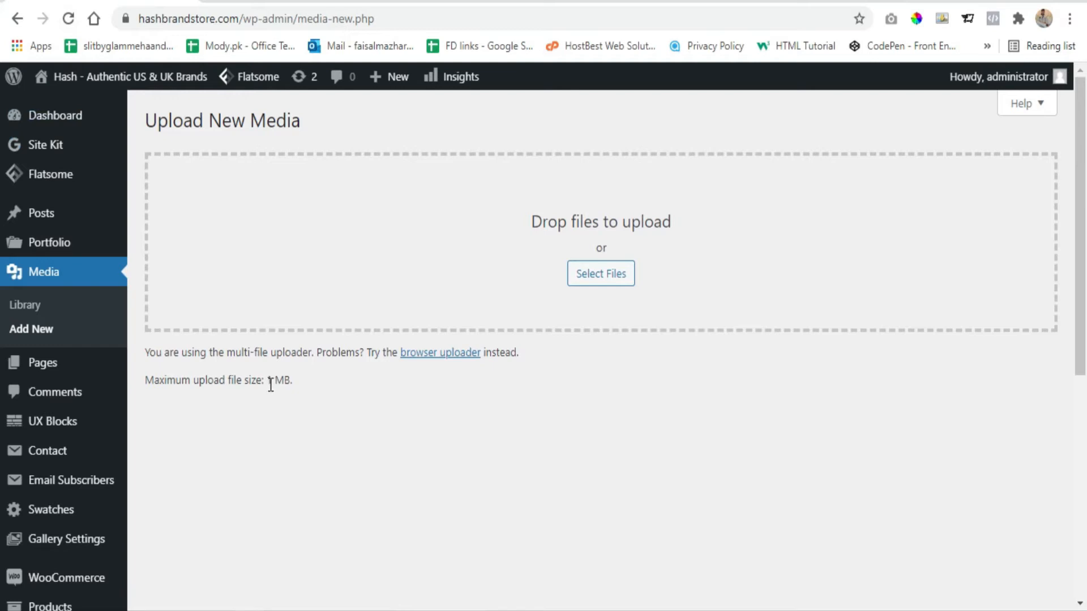
pyautogui.moveTo(283, 387); pyautogui.dragTo(294, 387)
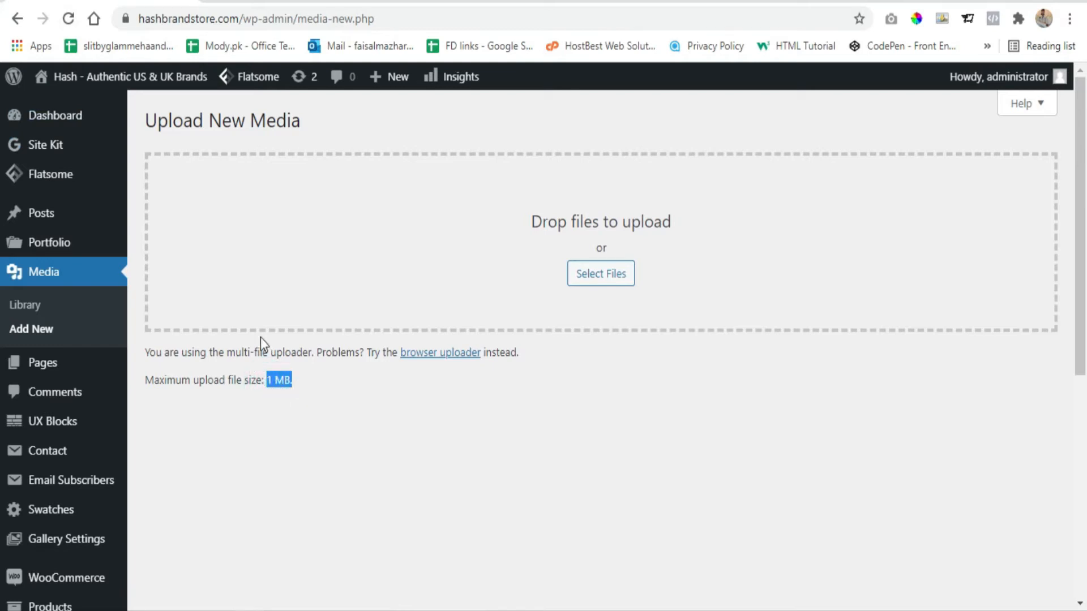
pyautogui.click(70, 19)
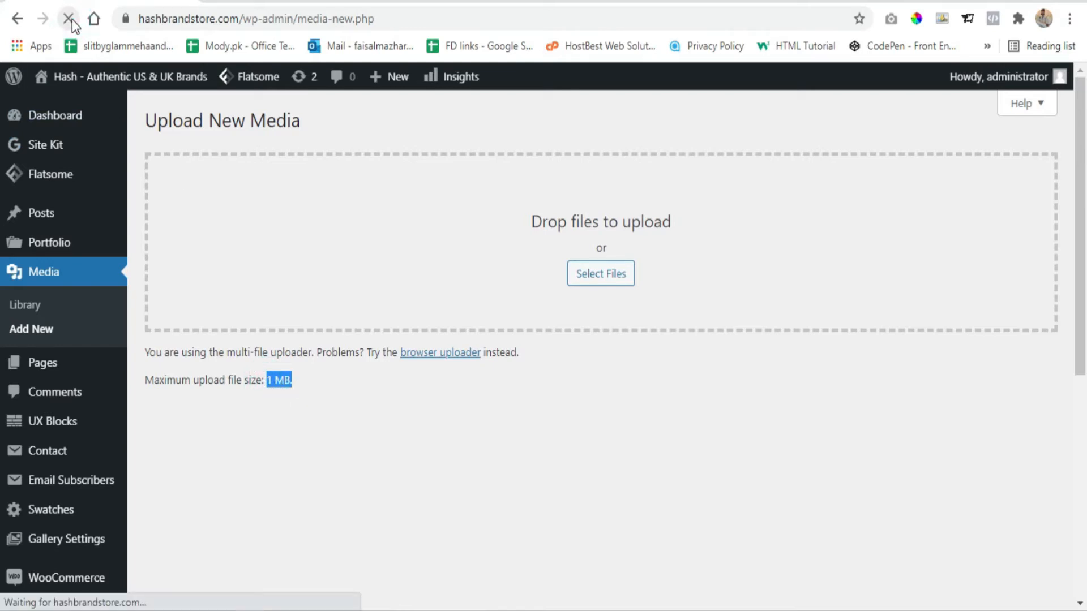
pyautogui.moveTo(269, 383); pyautogui.dragTo(305, 387)
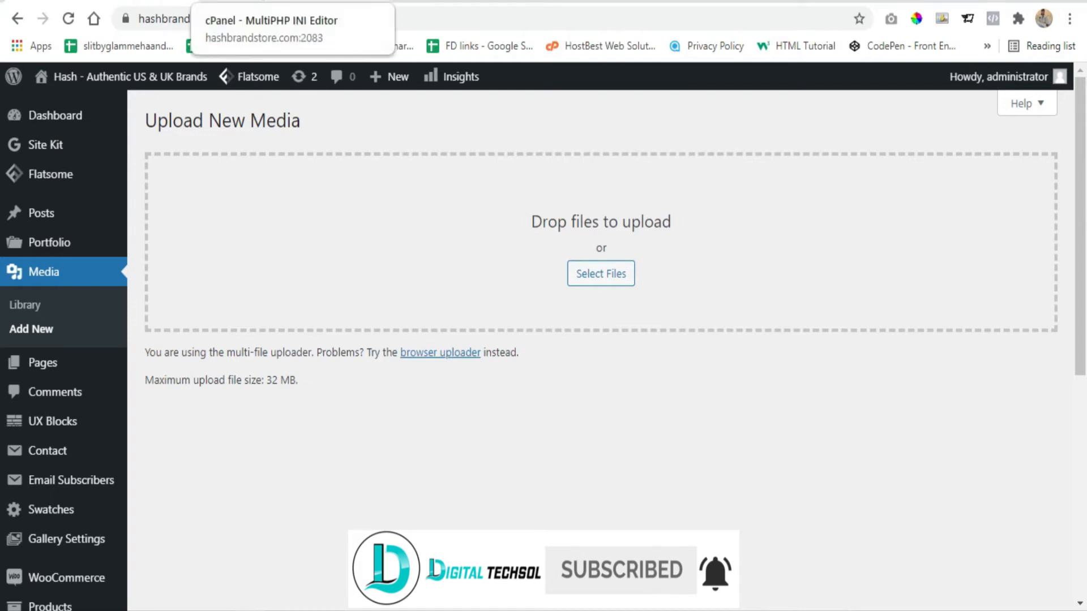
# Go back to cPanel's MultiPHP INI Editor and load the hashbrandstore.com php.ini in Editor Mode.
pyautogui.click(265, 3)
pyautogui.scroll(8, 243, 337)
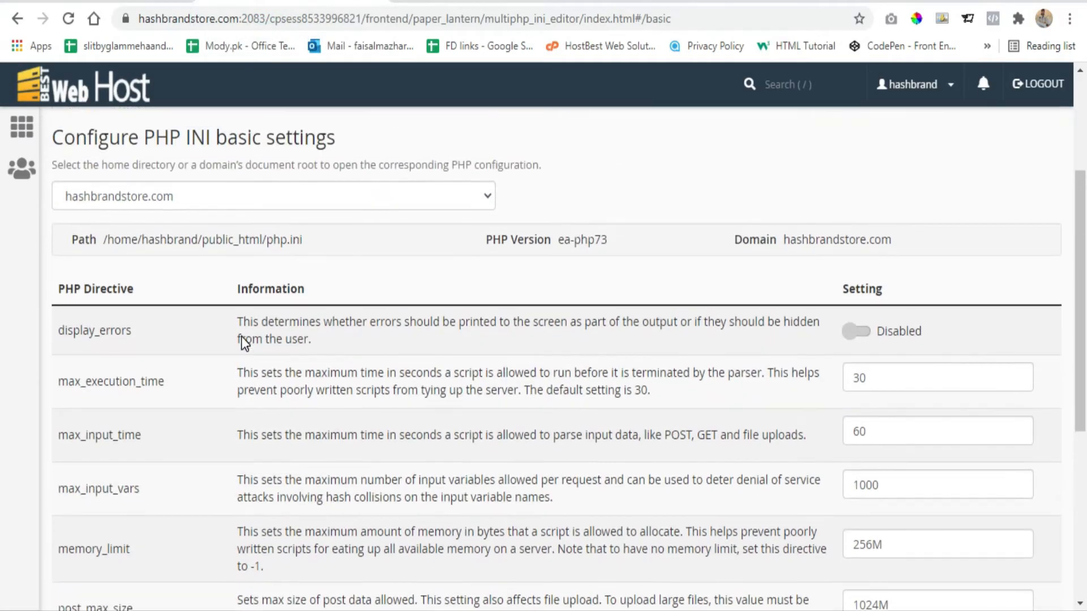
pyautogui.scroll(1, 241, 336)
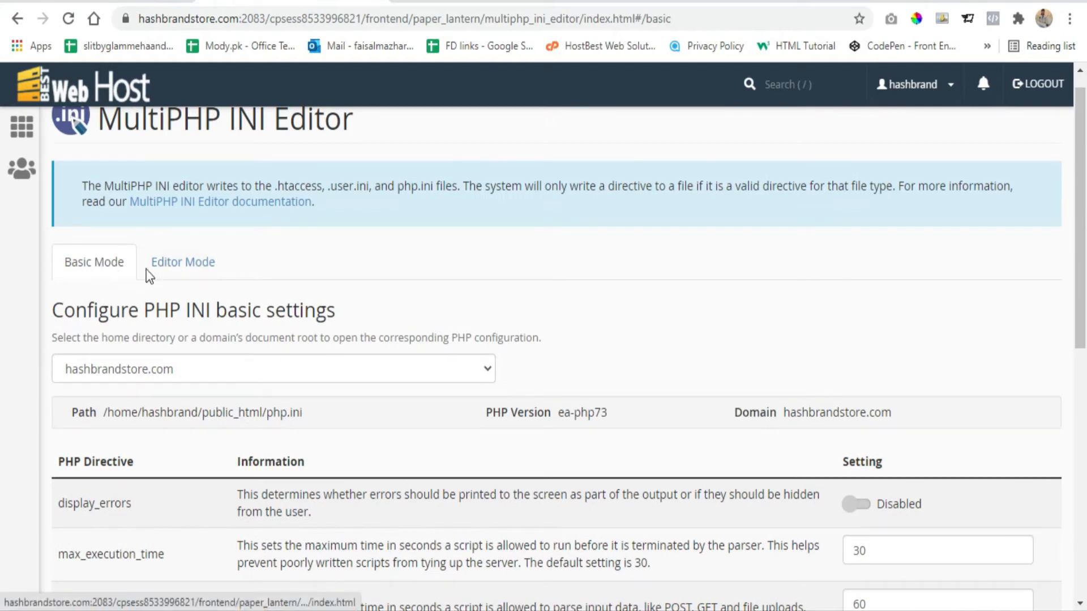
pyautogui.click(192, 265)
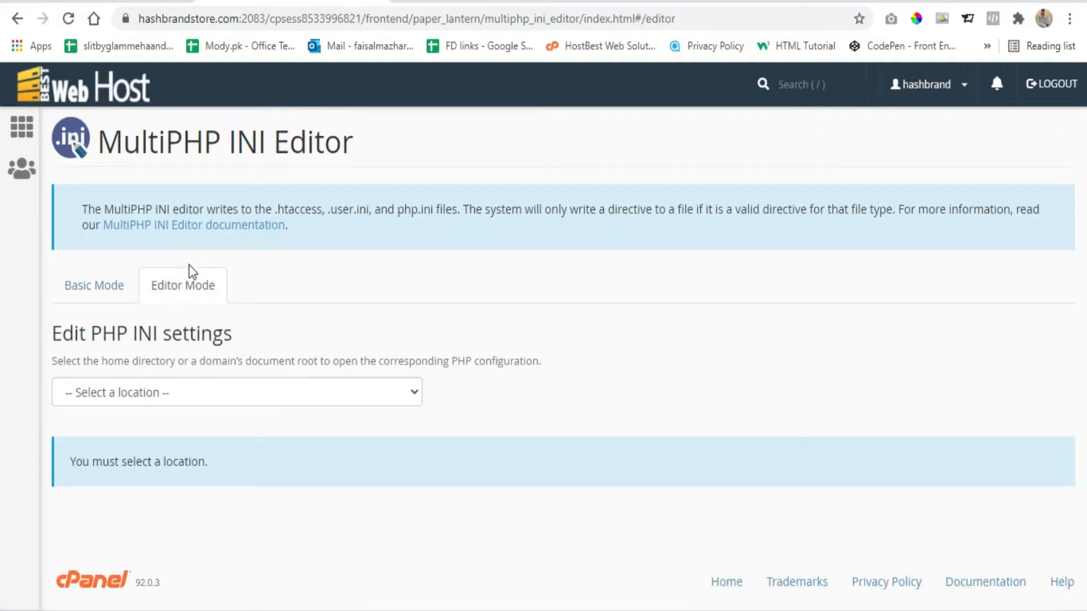
pyautogui.click(372, 395)
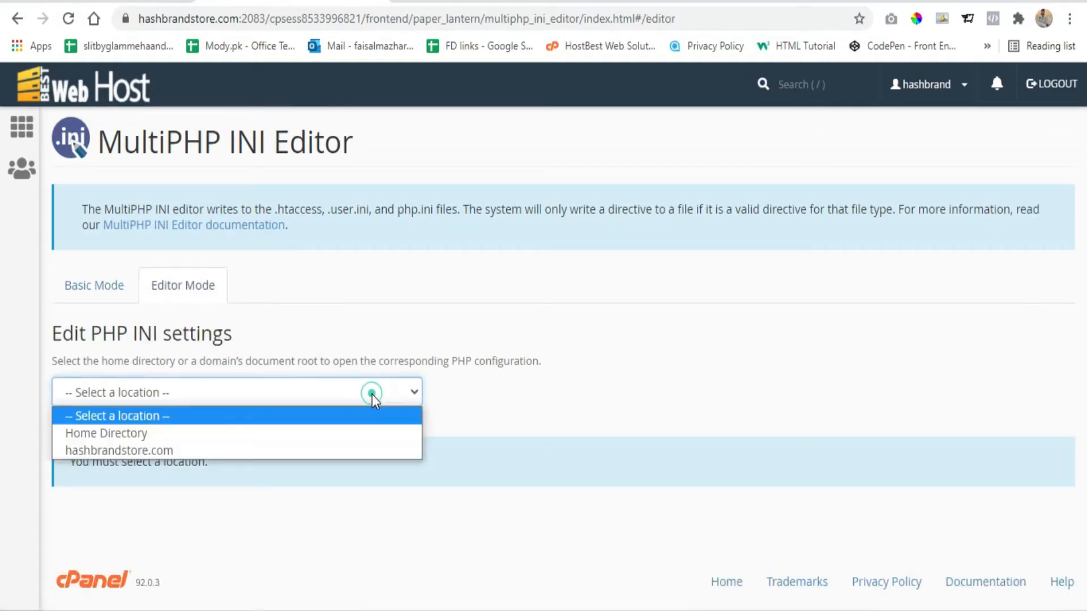
pyautogui.click(172, 449)
# Examine the php.ini directives in the code editor, especially the upload_max_filesize line.
pyautogui.scroll(-2, 484, 274)
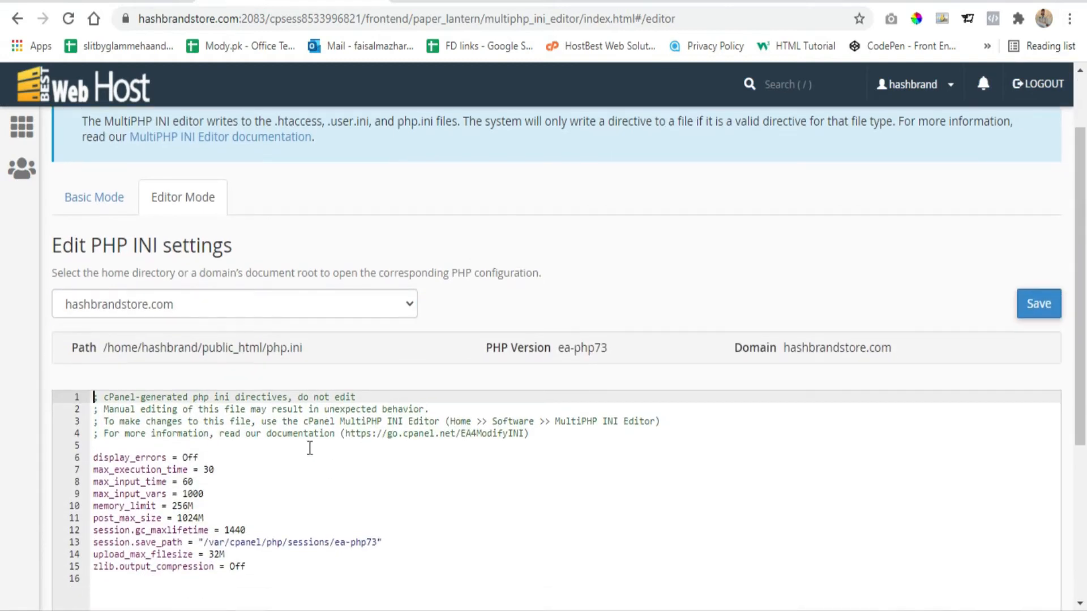
pyautogui.scroll(-2, 311, 451)
pyautogui.click(262, 493)
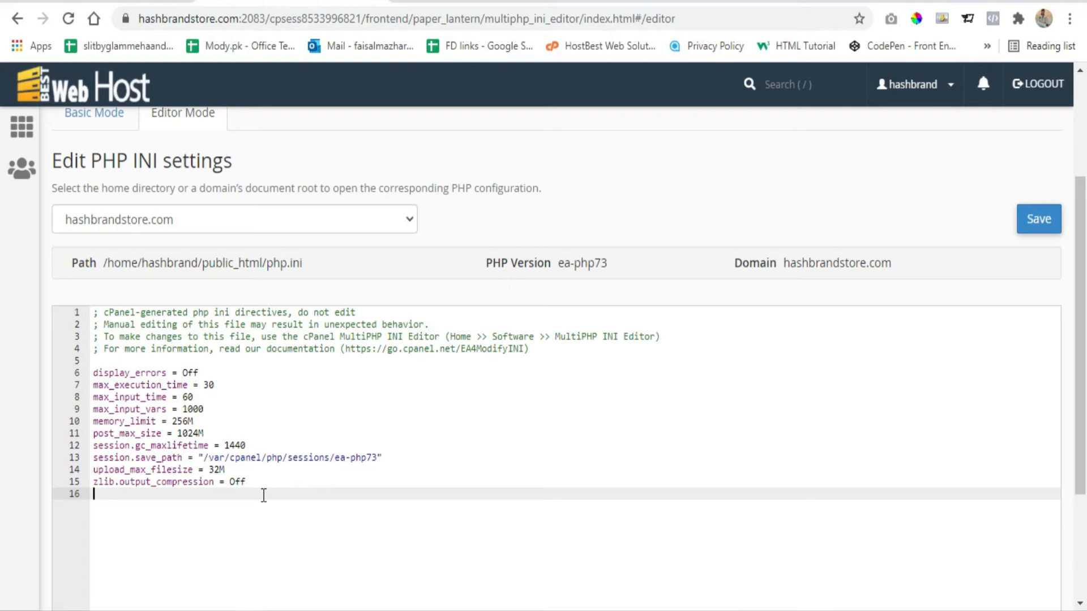
pyautogui.scroll(2, 199, 325)
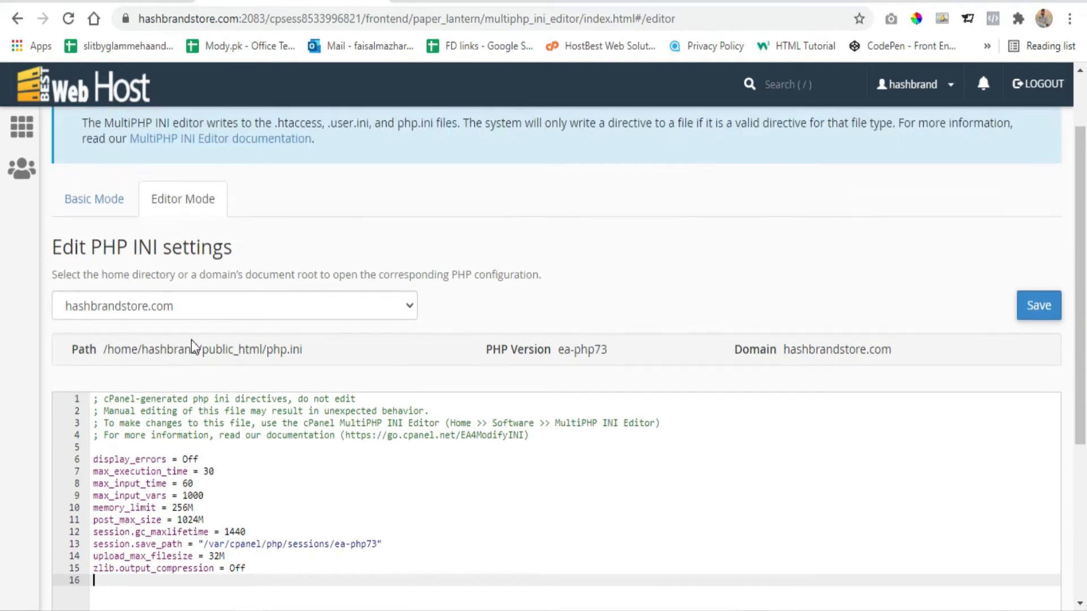
pyautogui.scroll(-2, 196, 460)
pyautogui.click(245, 482)
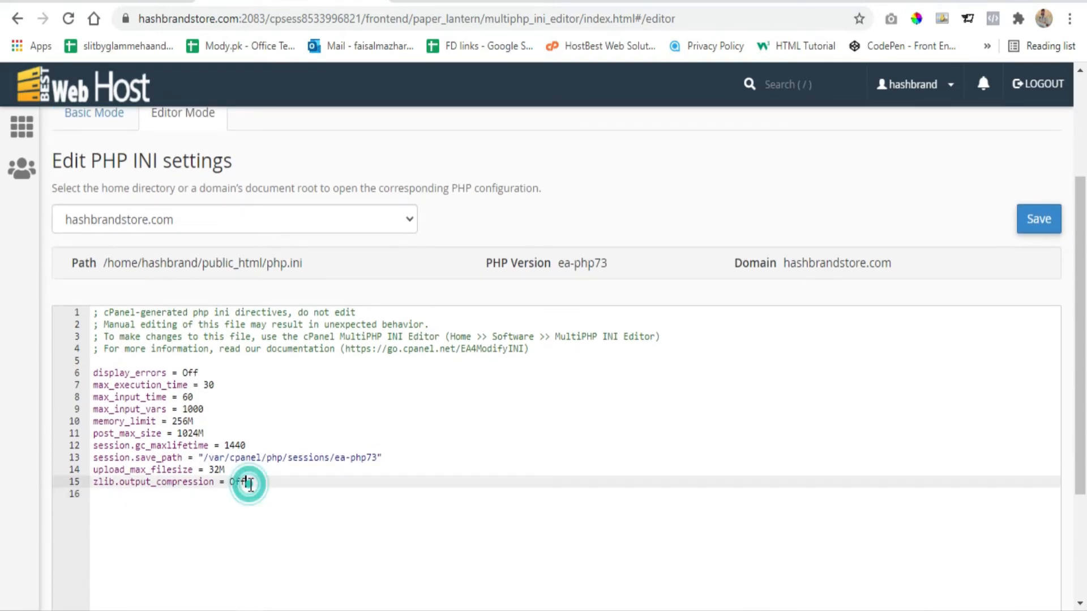
pyautogui.moveTo(246, 482); pyautogui.dragTo(94, 372)
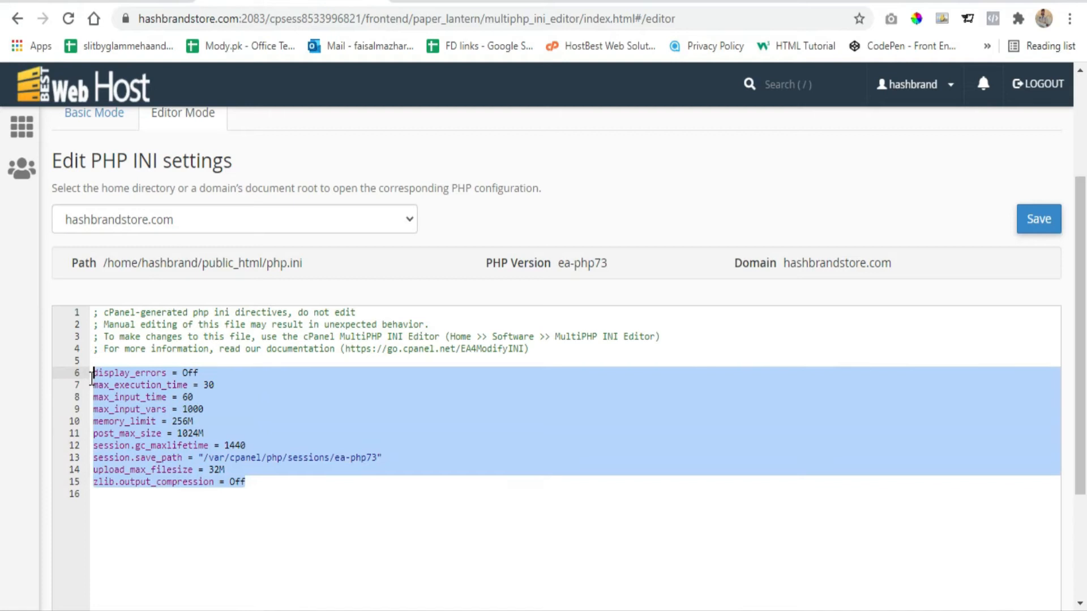
pyautogui.click(294, 496)
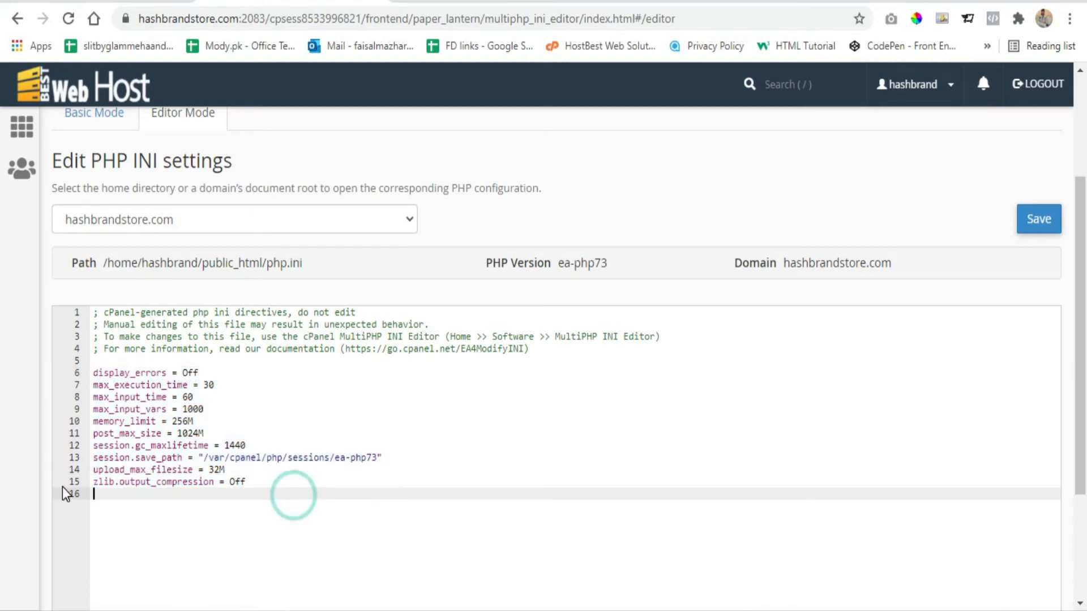
pyautogui.click(96, 470)
pyautogui.moveTo(99, 470); pyautogui.dragTo(231, 469)
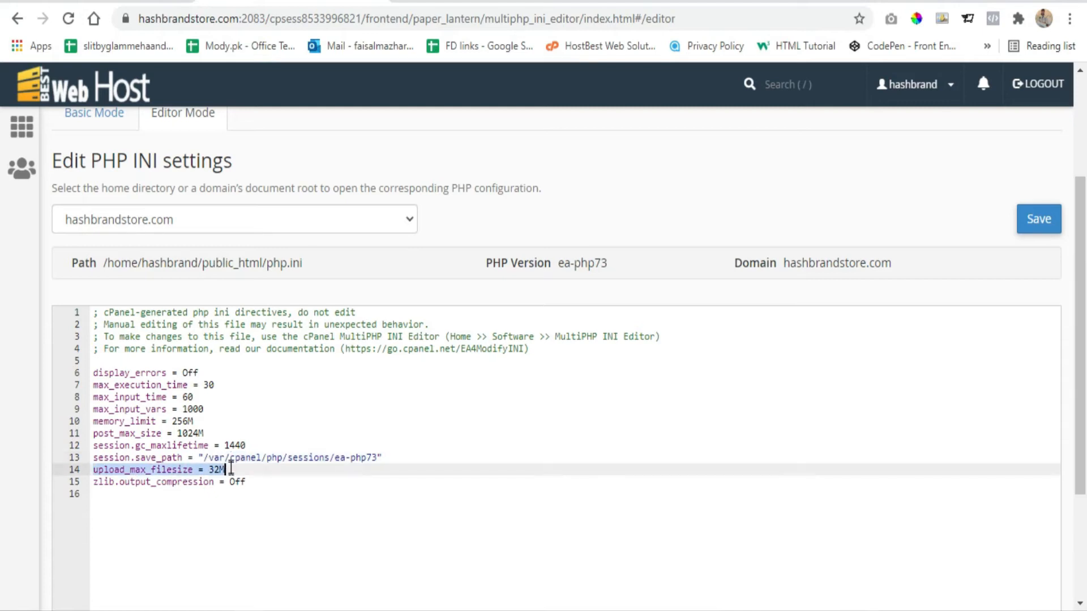
pyautogui.click(231, 471)
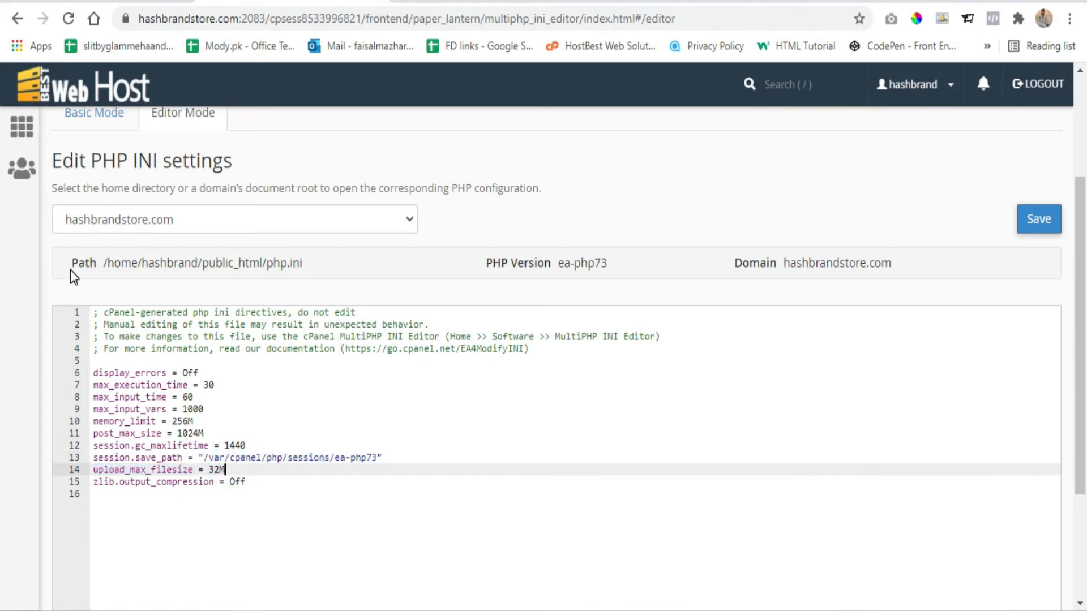
# Change upload_max_filesize to 128M in the php.ini code and save the file.
pyautogui.moveTo(226, 470); pyautogui.dragTo(184, 466)
pyautogui.click(218, 471)
pyautogui.click(215, 471)
pyautogui.moveTo(210, 471); pyautogui.dragTo(225, 478)
pyautogui.write('128')
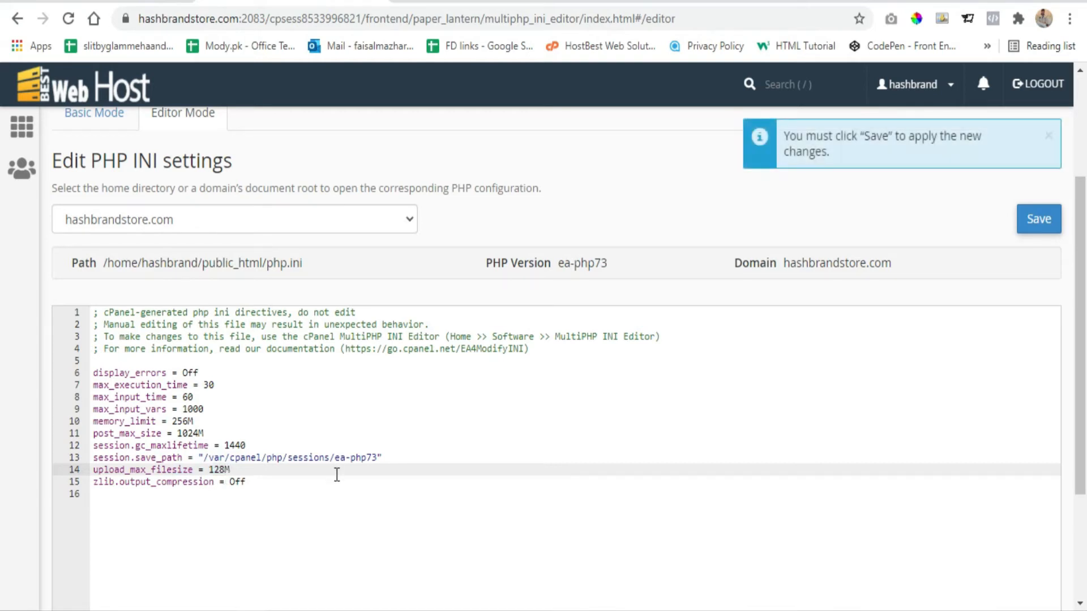
pyautogui.click(258, 481)
pyautogui.scroll(-2, 163, 468)
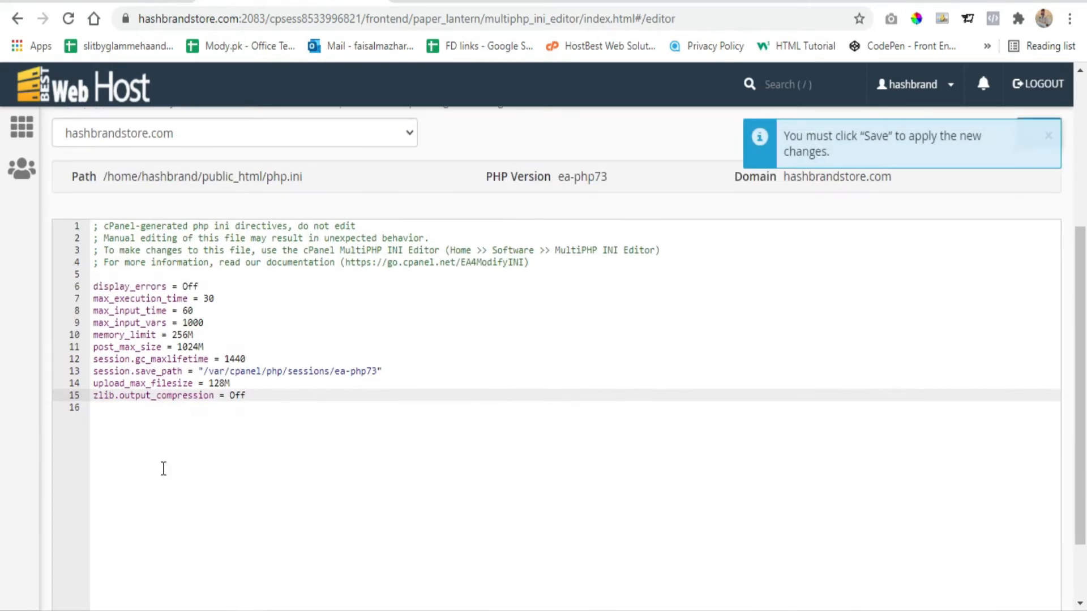
pyautogui.scroll(4, 194, 440)
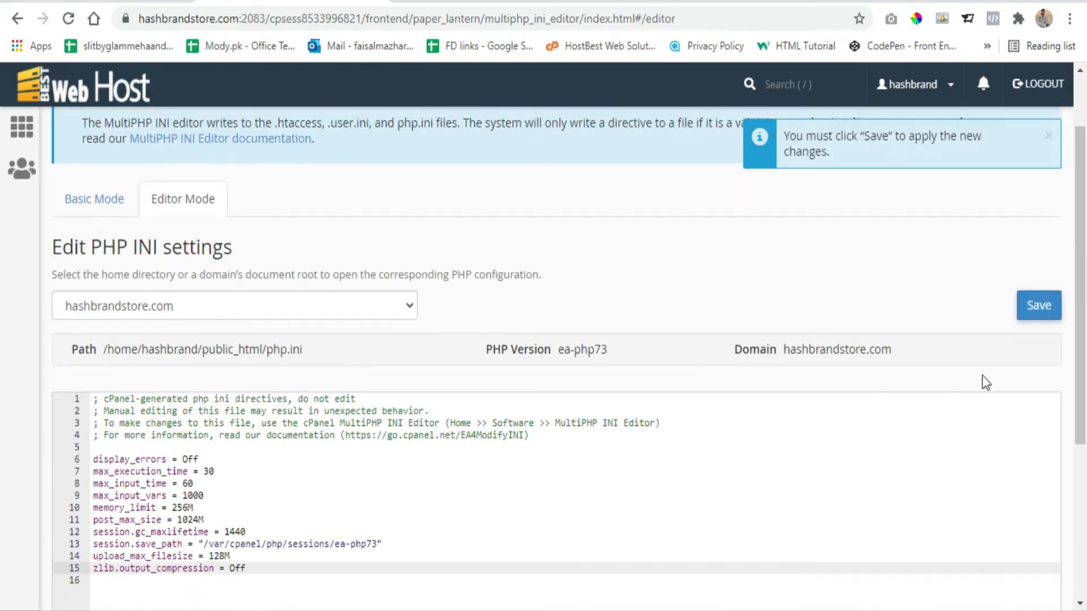
pyautogui.click(1038, 300)
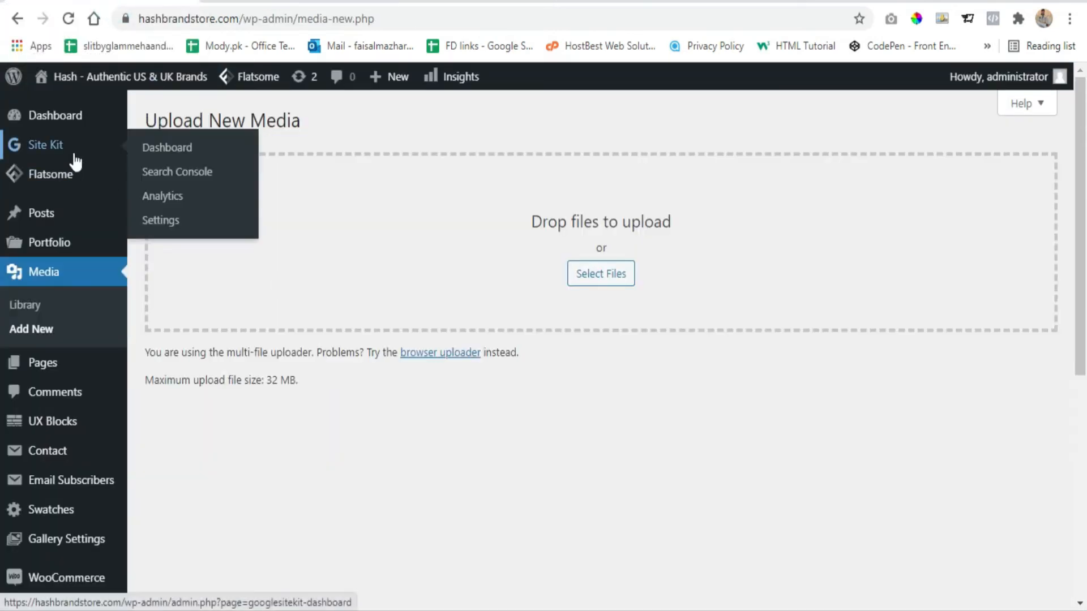
# Switch to WordPress and reload the Upload New Media page to check its new maximum upload file size.
pyautogui.moveTo(267, 380); pyautogui.dragTo(298, 380)
pyautogui.click(69, 25)
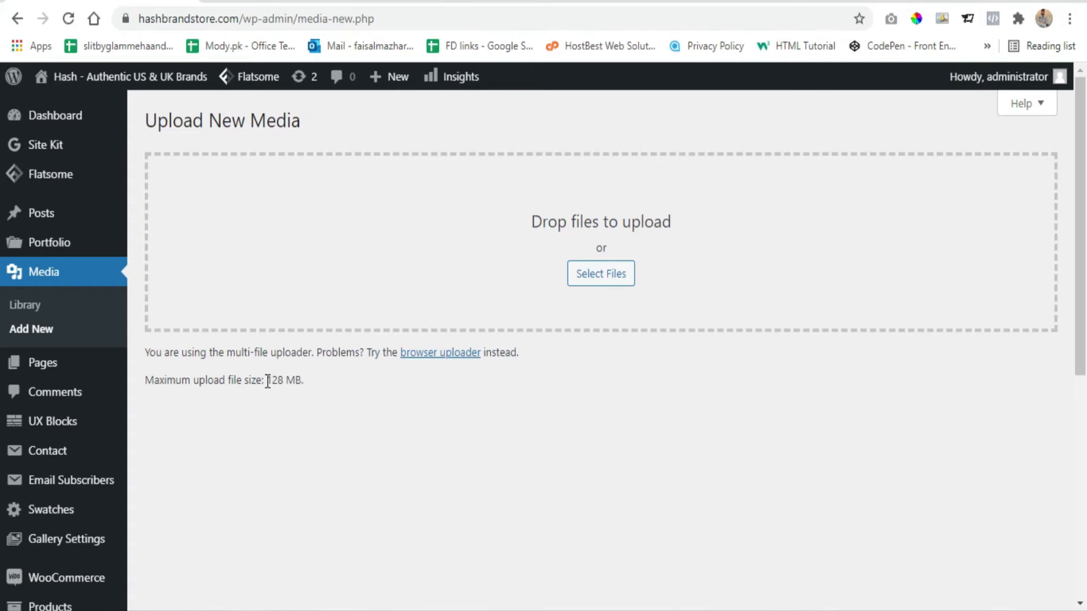
# Check the maximum upload file size stated on WordPress's Upload New Media page.
pyautogui.moveTo(269, 381); pyautogui.dragTo(301, 382)
pyautogui.click(306, 386)
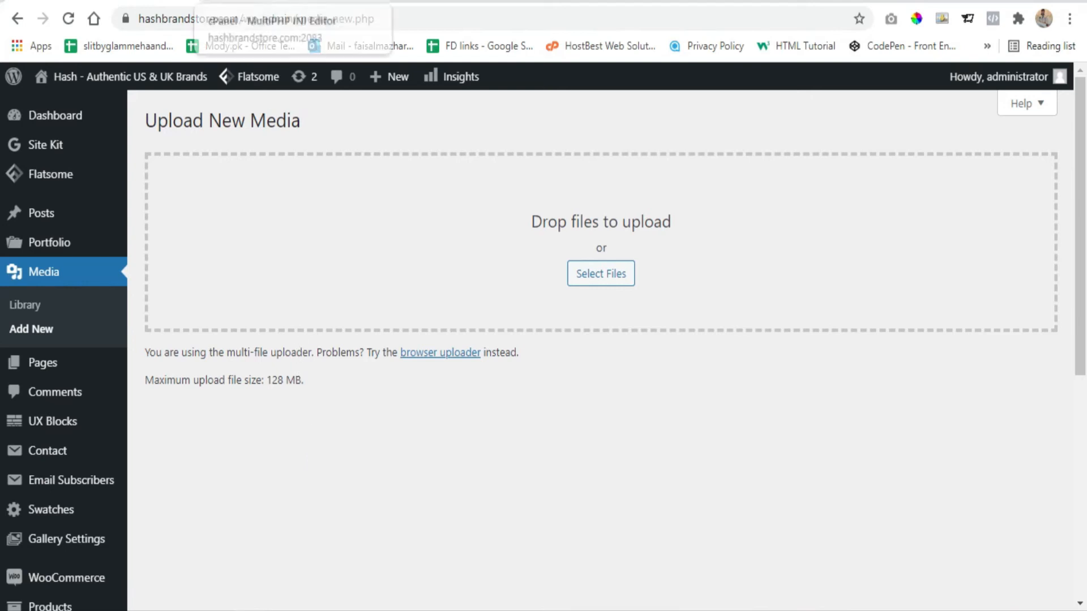
# Return to cPanel's home page, open File Manager, and select php.ini in the public_html folder.
pyautogui.click(249, 2)
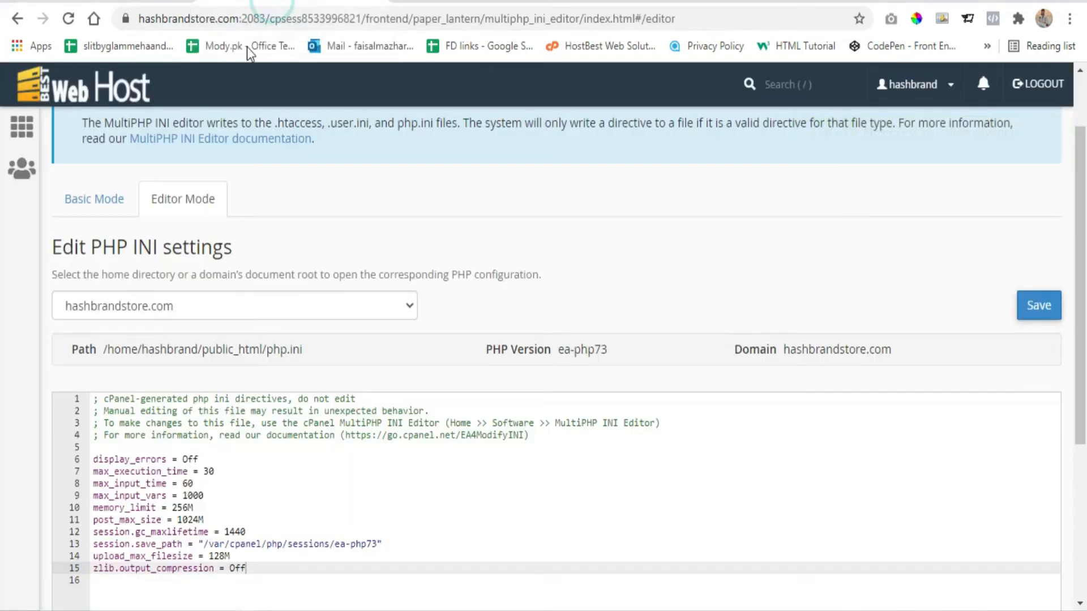
pyautogui.click(116, 99)
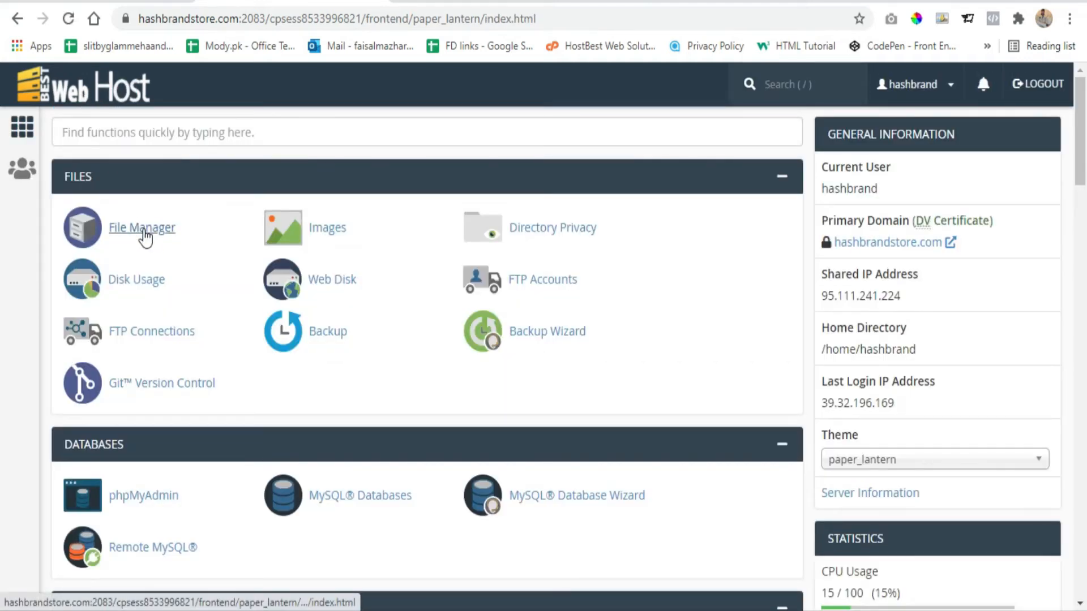
pyautogui.click(146, 236)
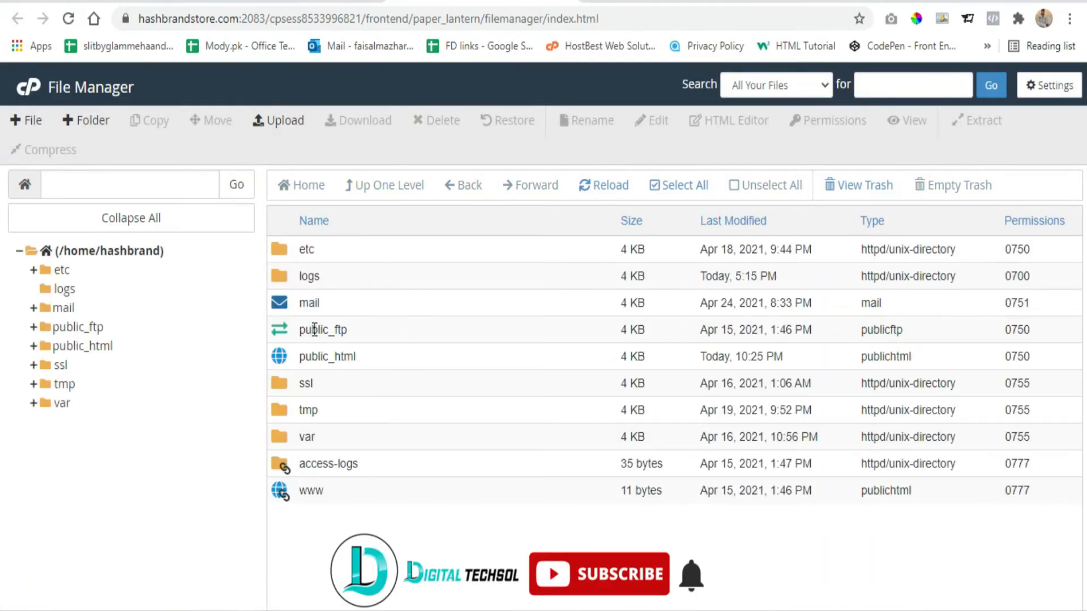
pyautogui.doubleClick(284, 358)
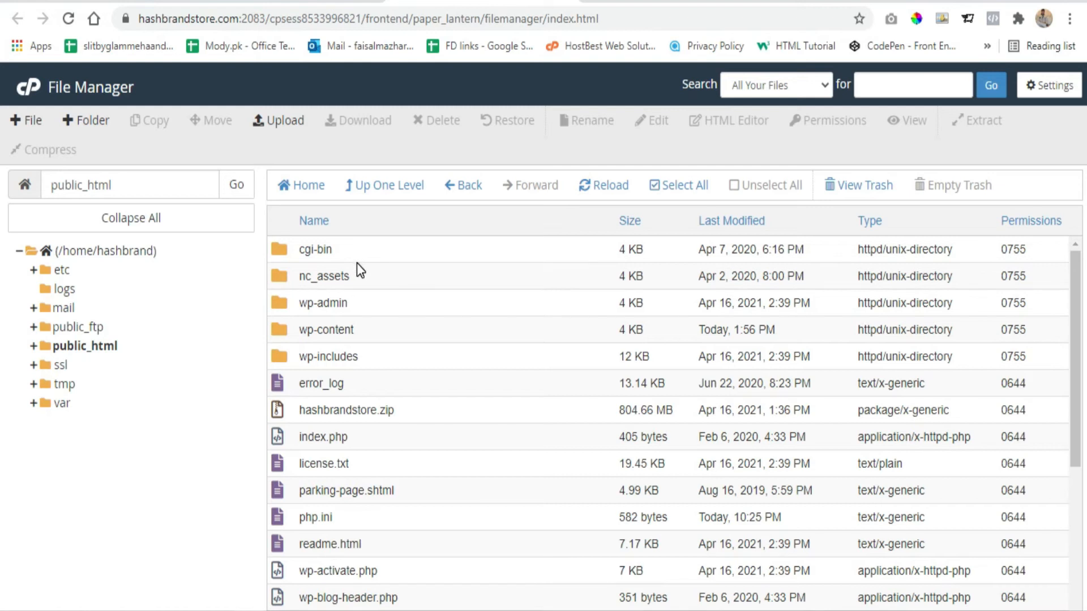
pyautogui.scroll(-5, 357, 263)
pyautogui.scroll(5, 365, 281)
pyautogui.scroll(-2, 396, 276)
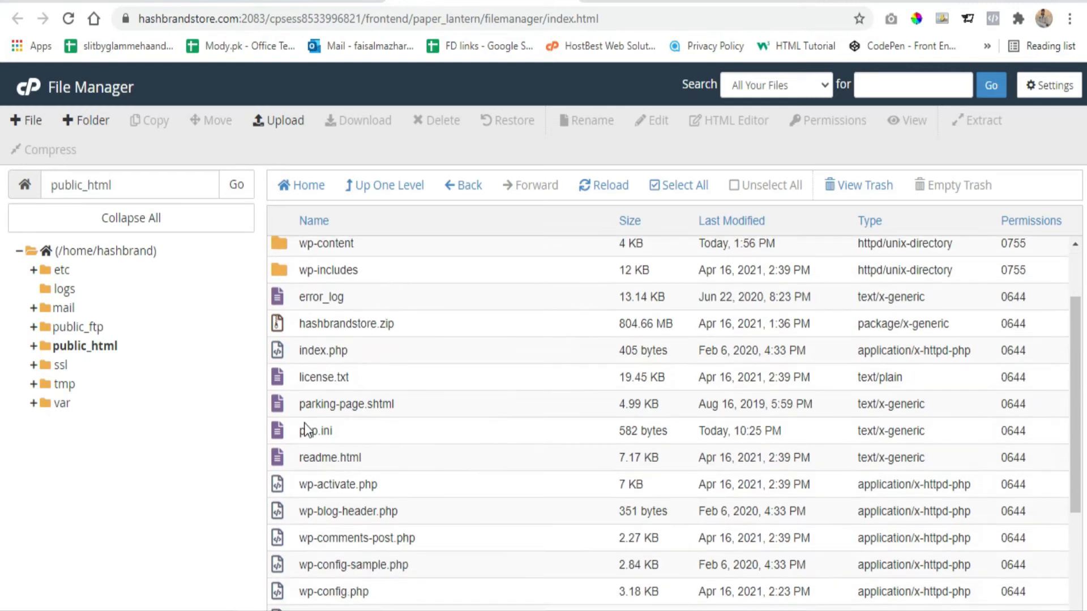
pyautogui.click(280, 437)
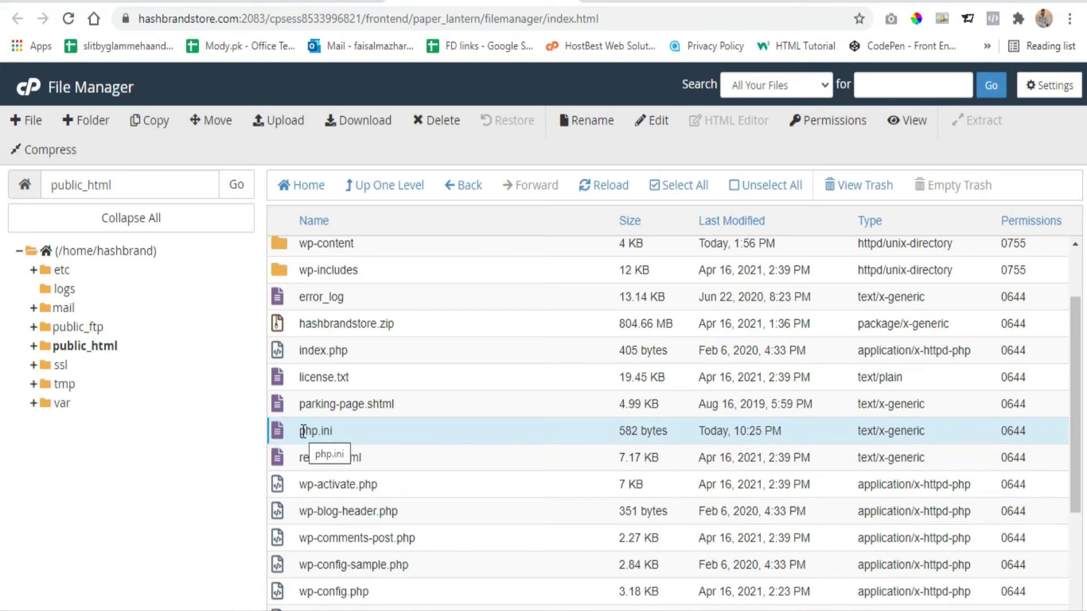
# Enable Show Hidden Files (dotfiles) in the File Manager preferences, and select php.ini in public_html again.
pyautogui.click(1054, 85)
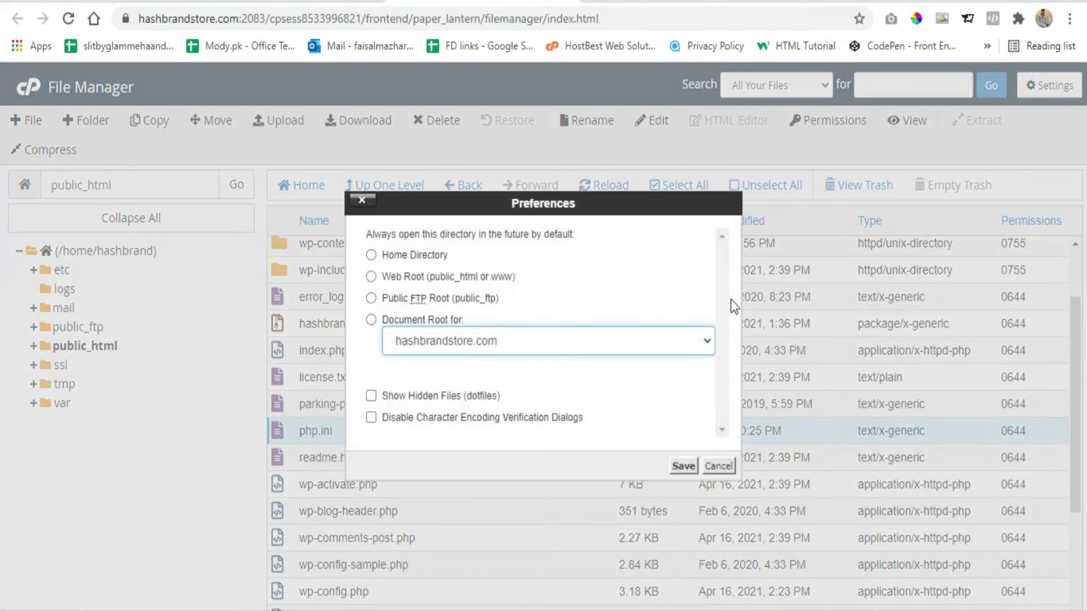
pyautogui.click(371, 395)
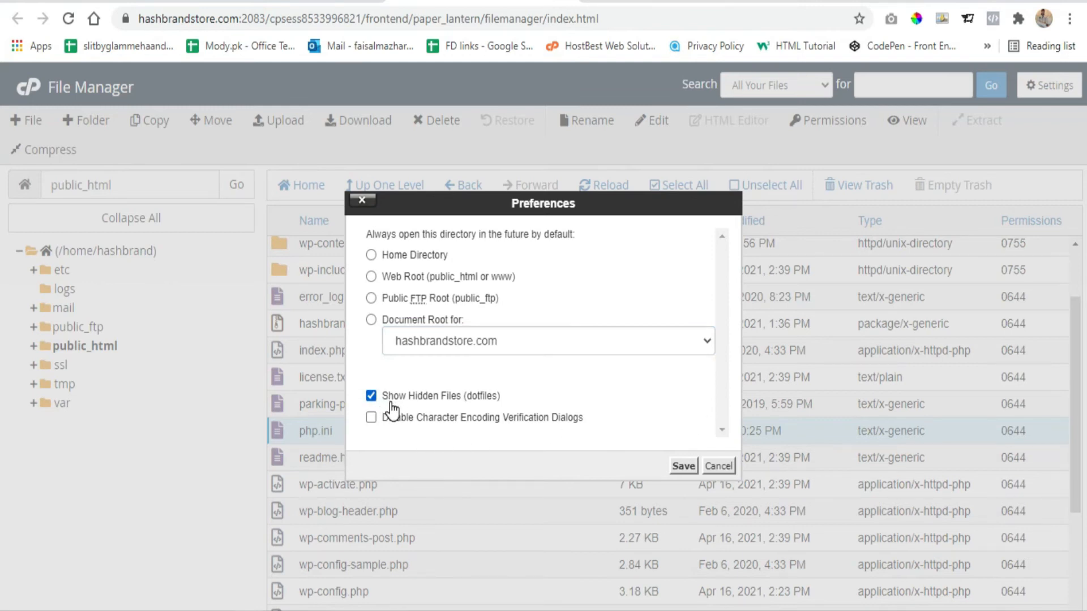
pyautogui.click(683, 466)
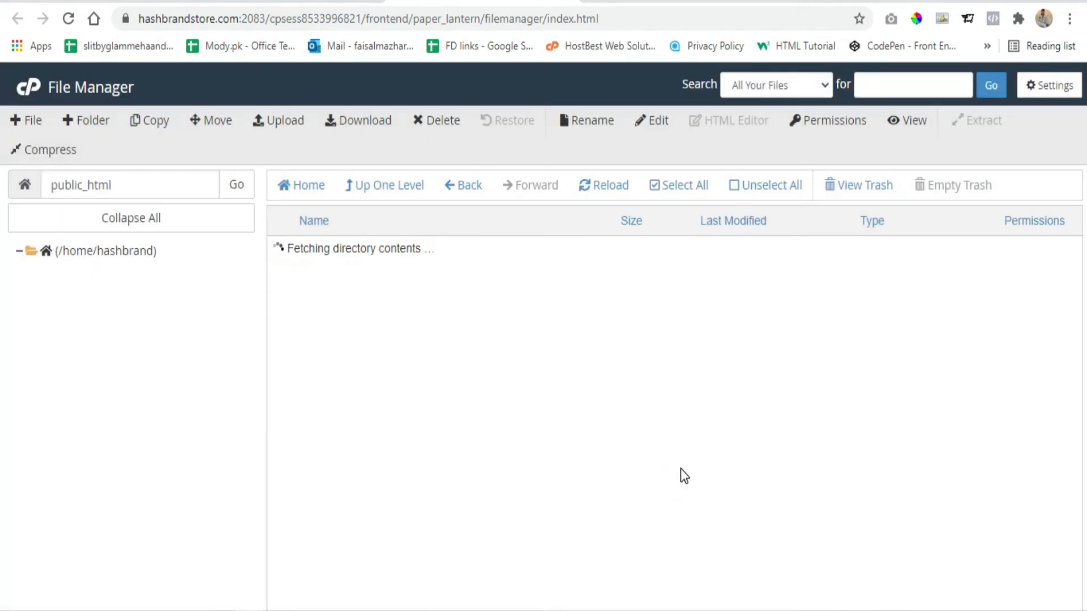
pyautogui.scroll(-2, 463, 376)
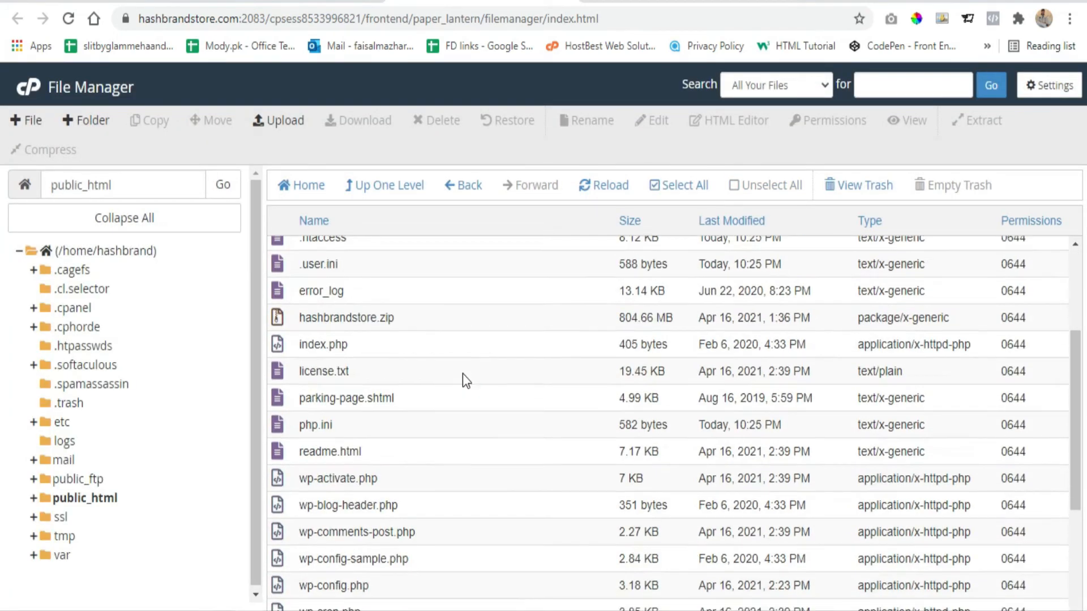
pyautogui.click(280, 427)
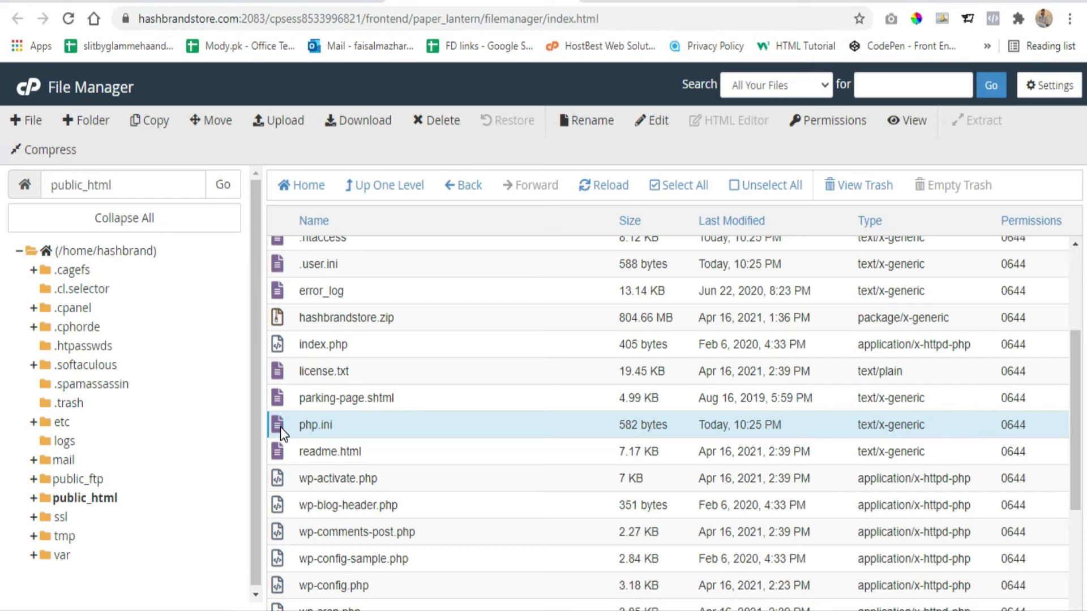
pyautogui.click(23, 121)
pyautogui.write('php.ini')
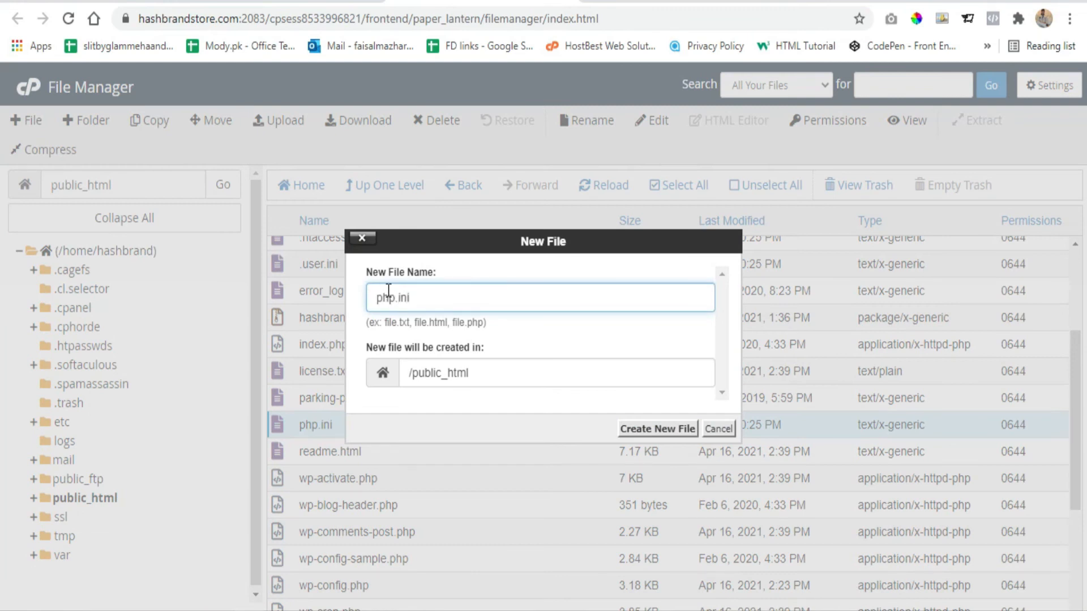
pyautogui.click(716, 435)
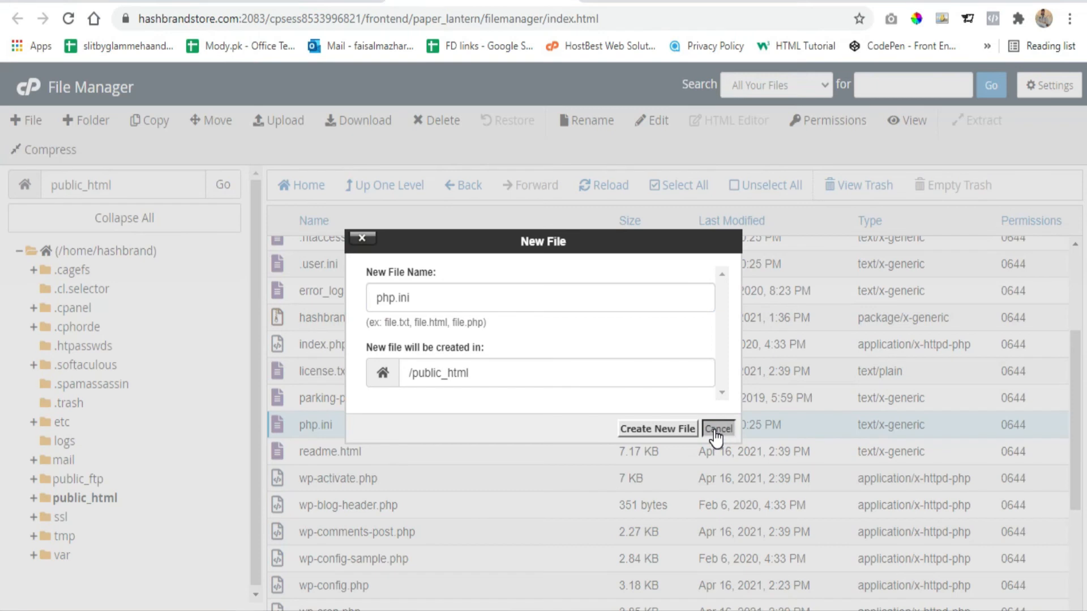
pyautogui.click(715, 434)
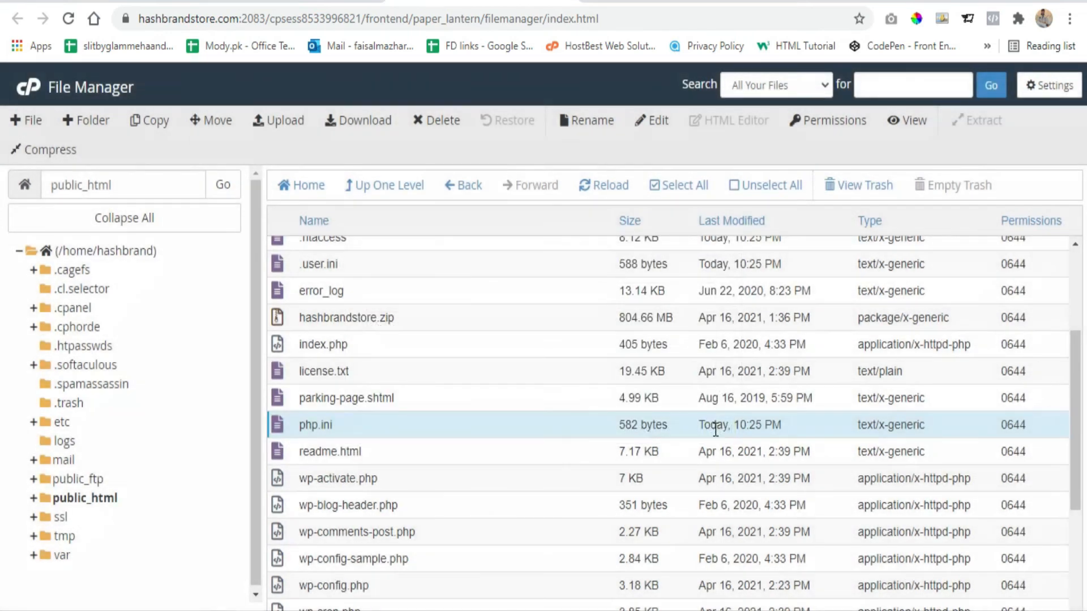
# Open public_html's php.ini for editing with utf-8 encoding and look over its existing directives.
pyautogui.rightClick(279, 429)
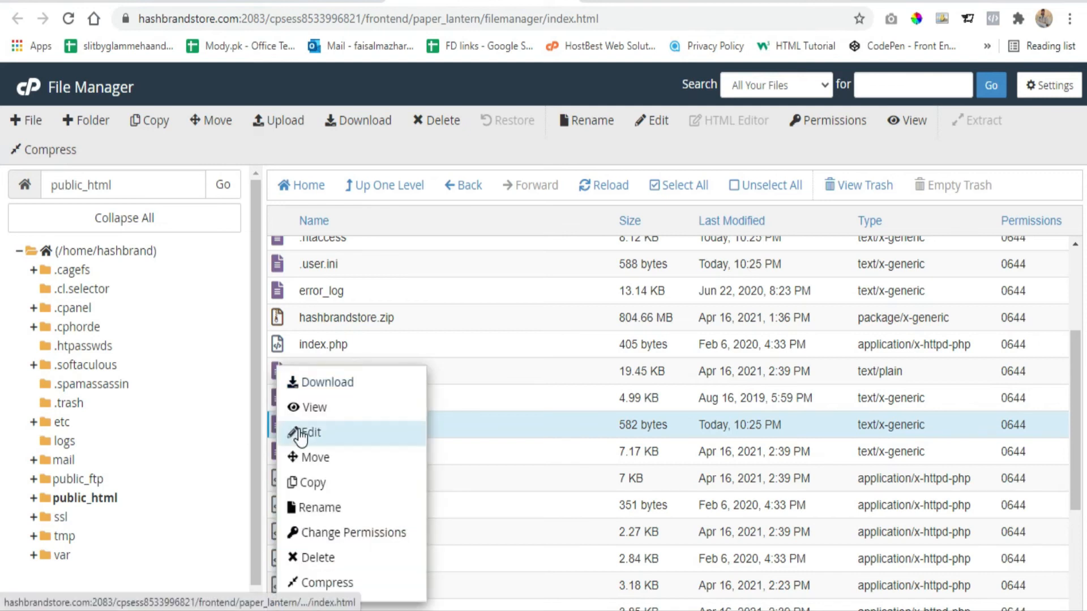
pyautogui.click(301, 433)
pyautogui.click(685, 471)
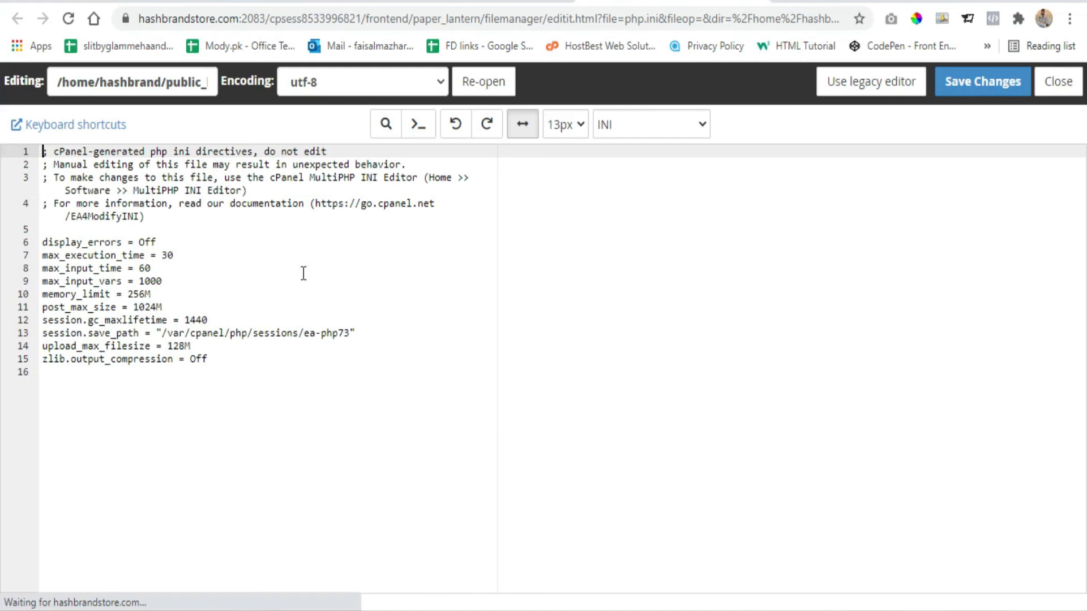
pyautogui.click(212, 373)
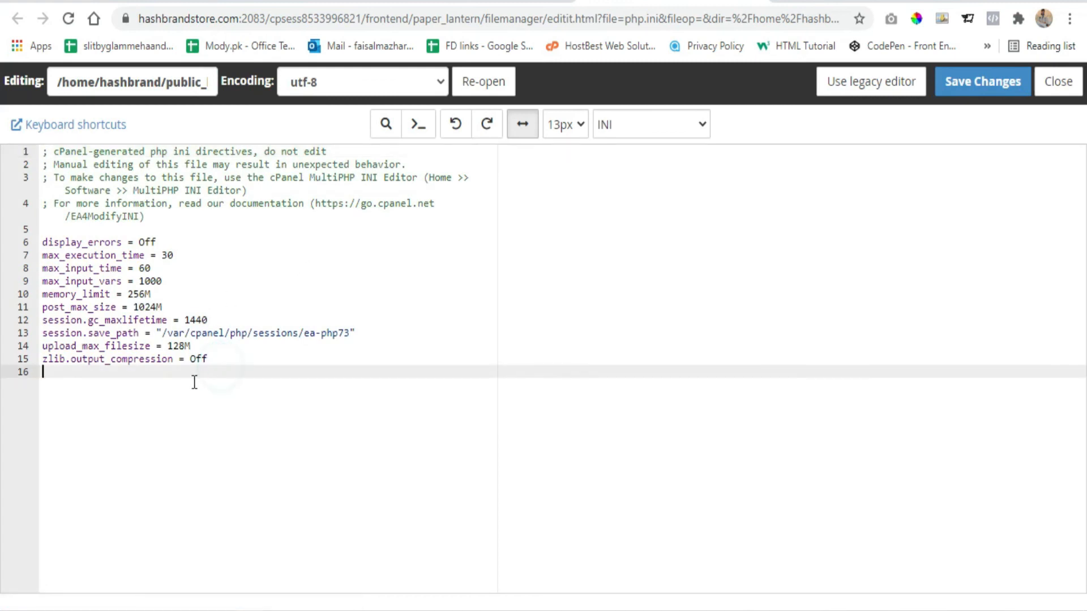
pyautogui.click(244, 360)
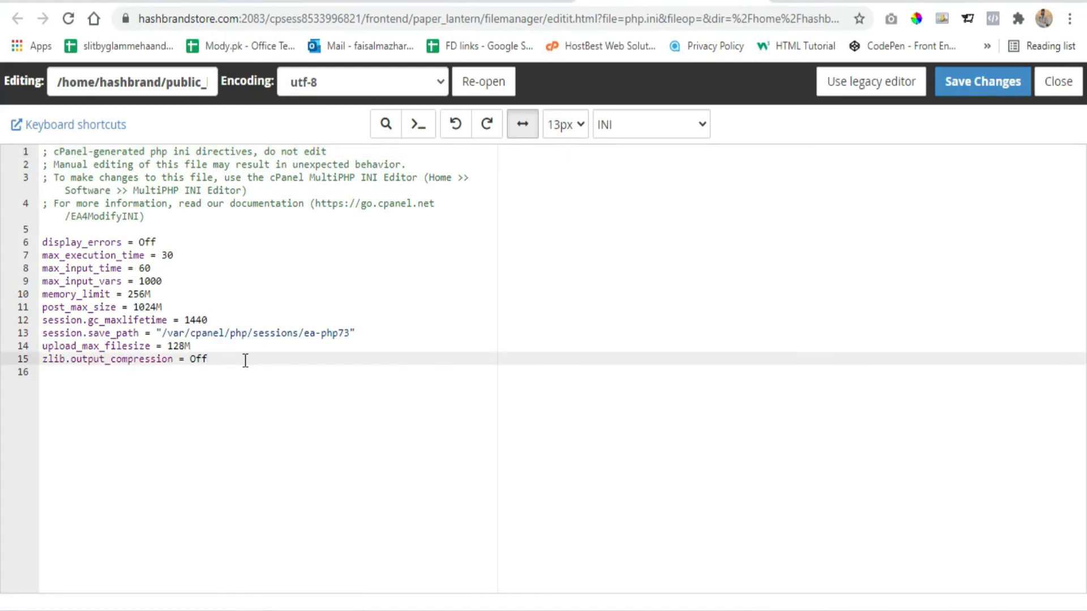
pyautogui.moveTo(219, 359); pyautogui.dragTo(24, 151)
pyautogui.click(266, 417)
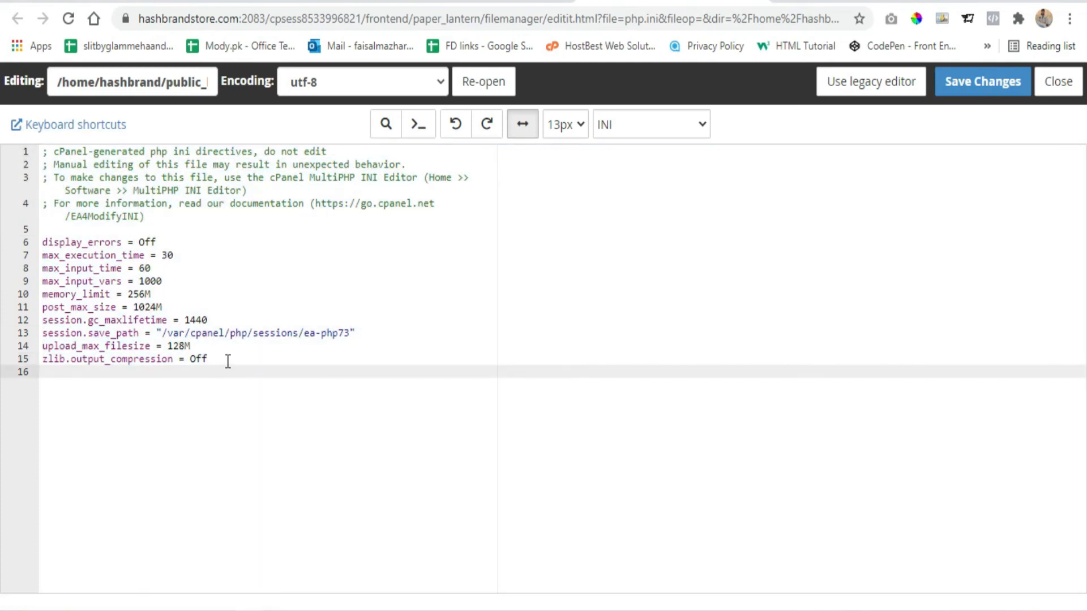
# Add memory_limit = 256M, upload_max_filesize = 12M, post_max_size = 13M, file_uploads = On and max_execution_time = 180 below the existing php.ini directives.
pyautogui.click(228, 359)
pyautogui.press('Return')
pyautogui.press('Return')
pyautogui.press('Return')
pyautogui.write('memory_limit = 256M upload_max_filesize = 12M post_max_size = 13M file_uploads = On max_execution_time = 180')
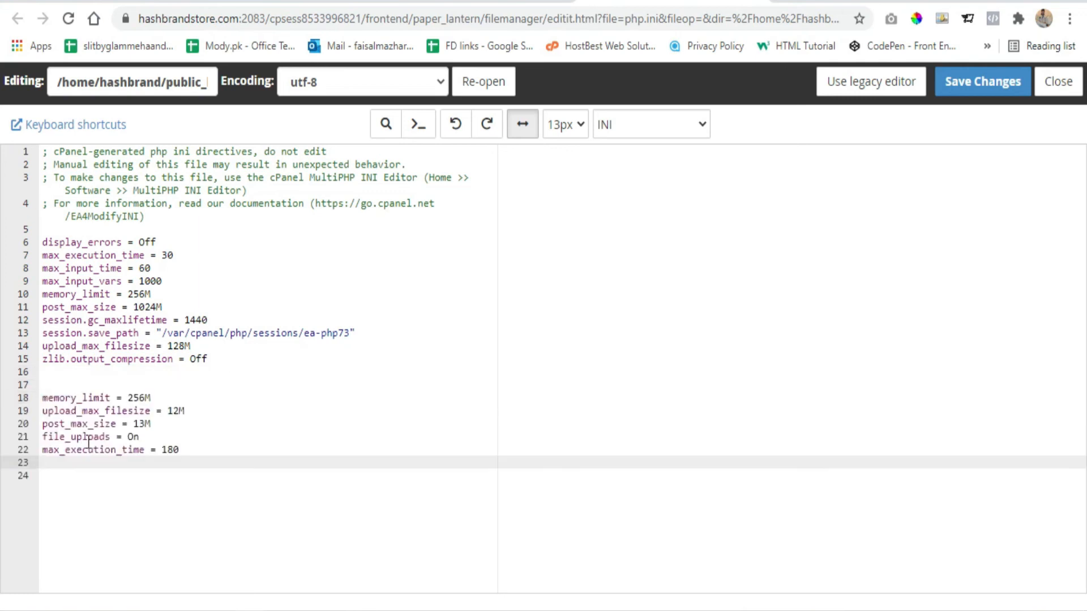
pyautogui.moveTo(186, 449); pyautogui.dragTo(42, 397)
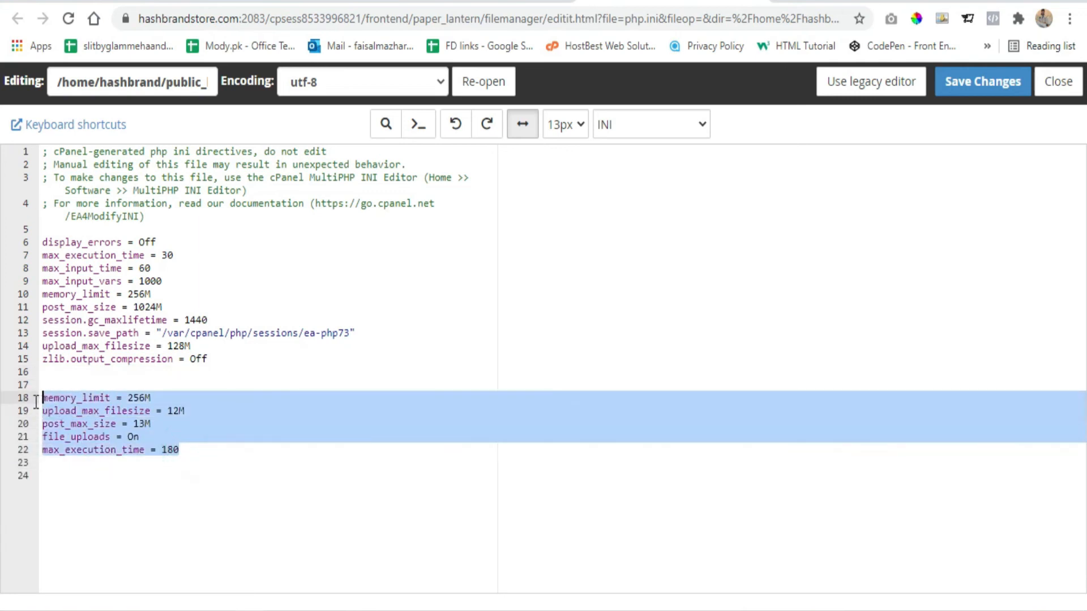
# Set upload_max_filesize to 1024M in the newly added block of php.ini directives.
pyautogui.click(92, 411)
pyautogui.moveTo(44, 412); pyautogui.dragTo(146, 411)
pyautogui.click(179, 412)
pyautogui.hotkey('shift', 'Left')
pyautogui.hotkey('shift', 'Left')
pyautogui.write('1024')
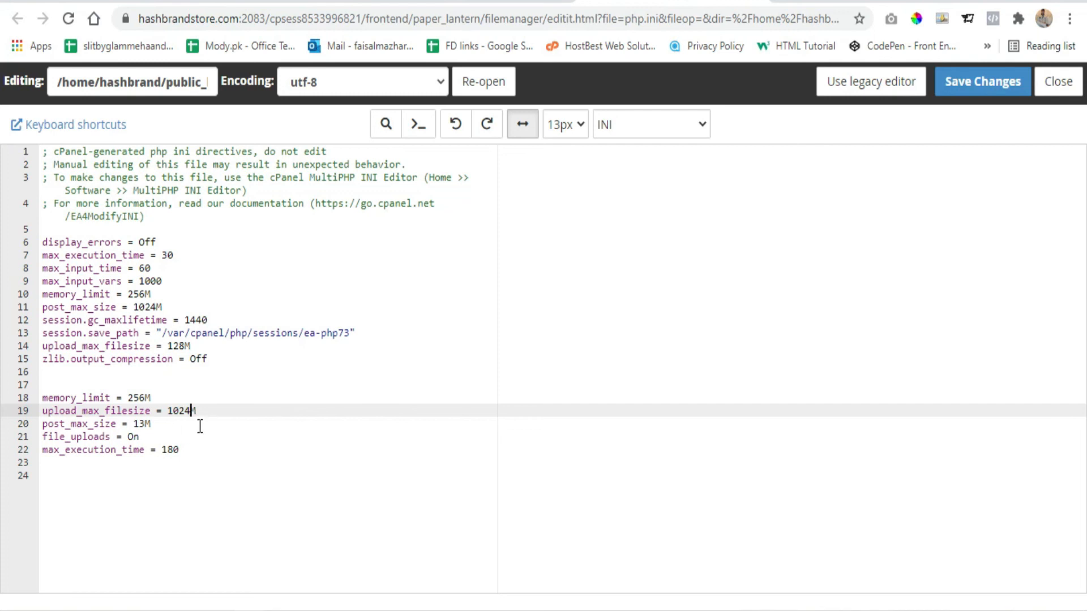
pyautogui.moveTo(199, 408); pyautogui.dragTo(168, 410)
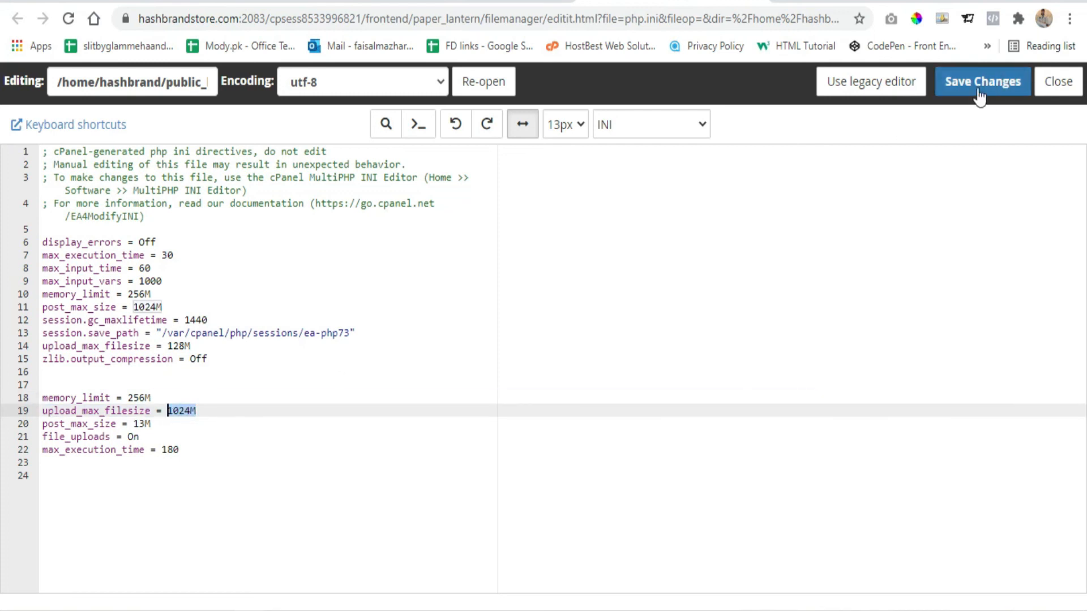
# Review the added php.ini block, and check WordPress's maximum upload file size before returning to the php.ini editor.
pyautogui.moveTo(200, 452); pyautogui.dragTo(43, 398)
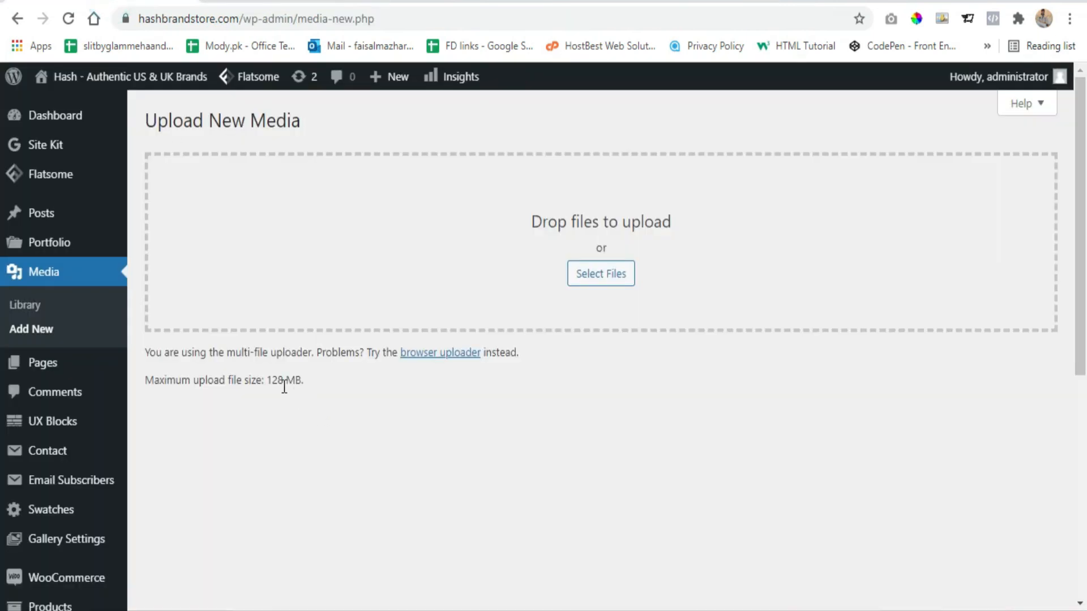
pyautogui.moveTo(265, 380); pyautogui.dragTo(303, 379)
pyautogui.click(664, 2)
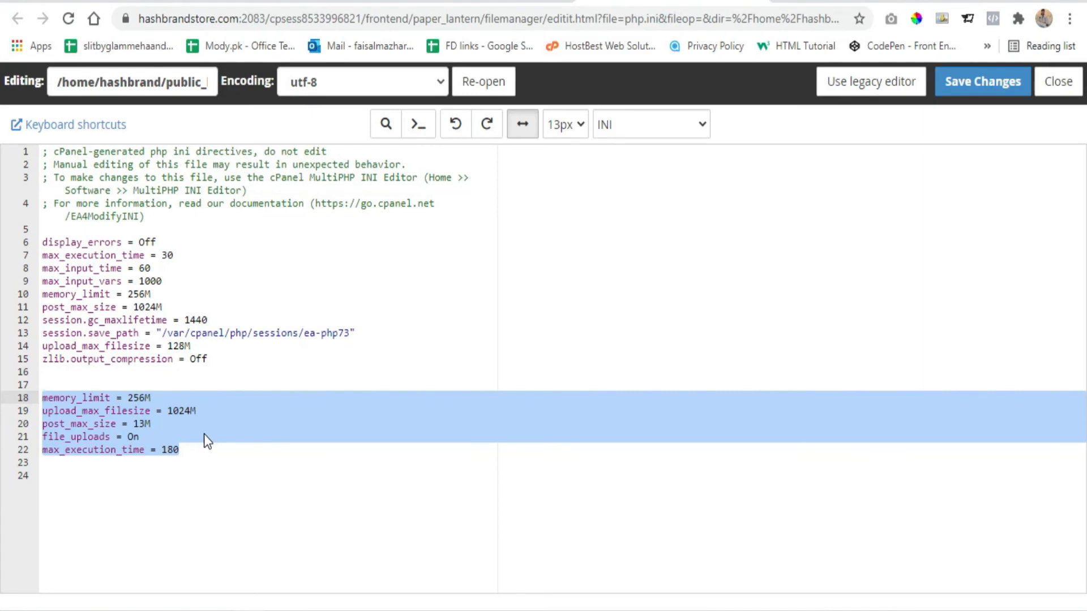